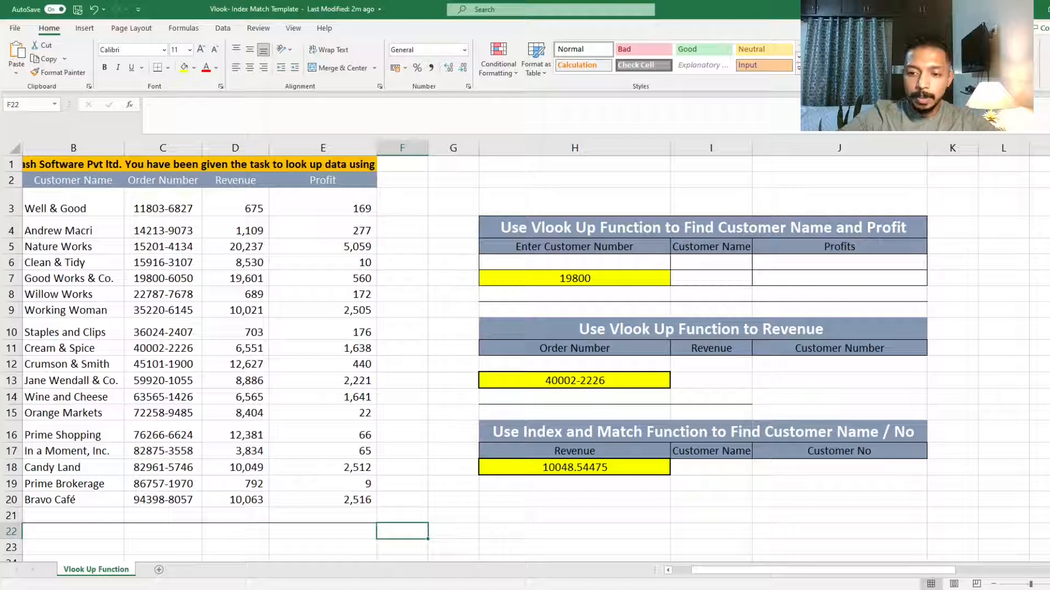
Read the task description in A1 and look over the sales data columns from Customer Number to Profit
left_click(1049, 584)
left_click(1049, 584)
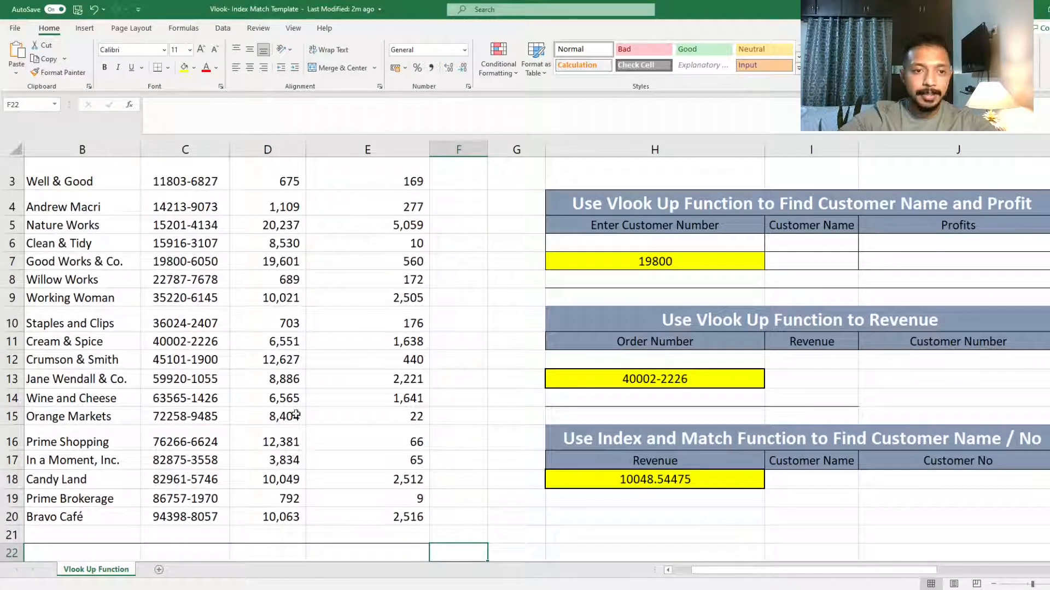
scroll(296, 416, "up", 1)
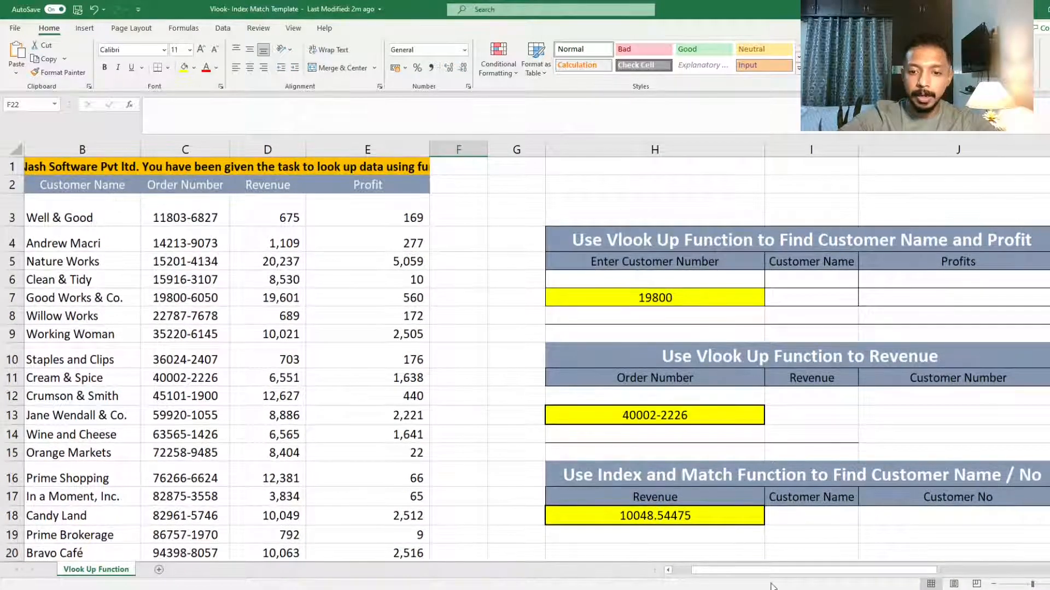
scroll(749, 575, "left", 3)
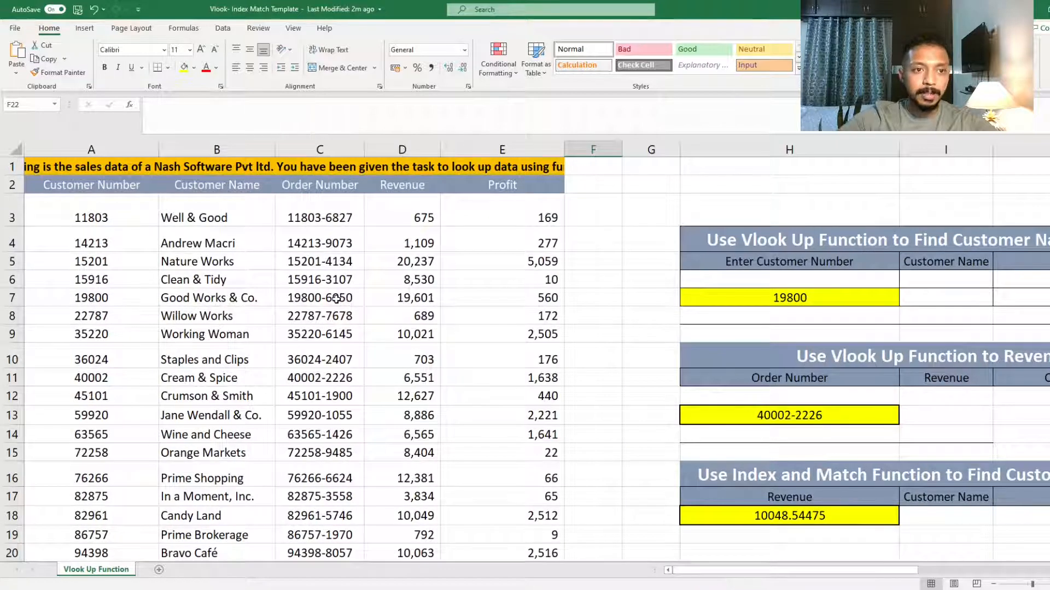
left_click(227, 170)
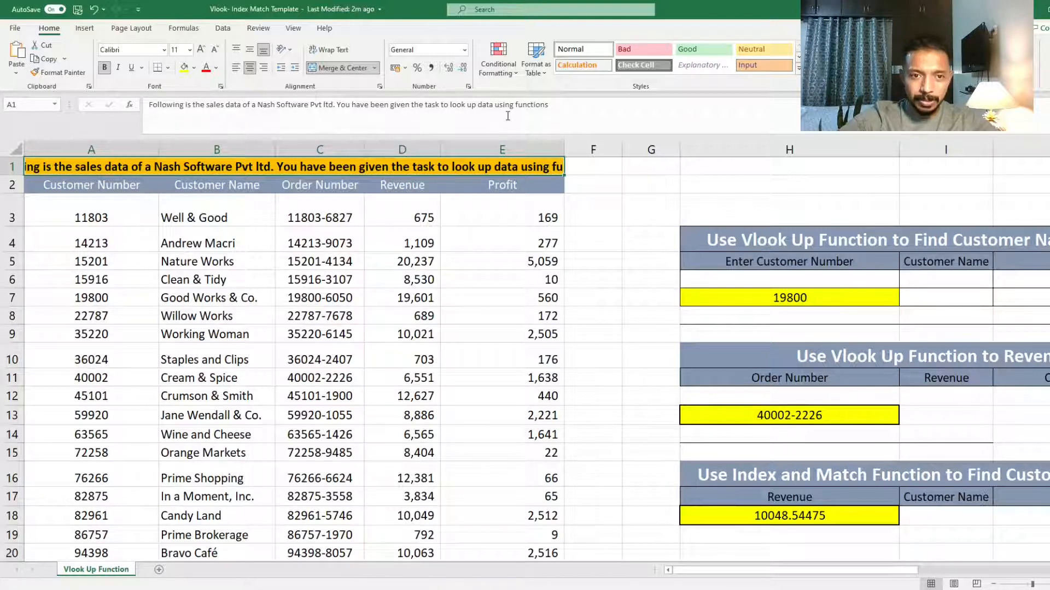
Examine the first VLOOKUP exercise block: the Enter Customer Number, Customer Name and Profits headings and the cells to fill in row 7
left_click(630, 259)
key("Right")
key("Right")
key("Right")
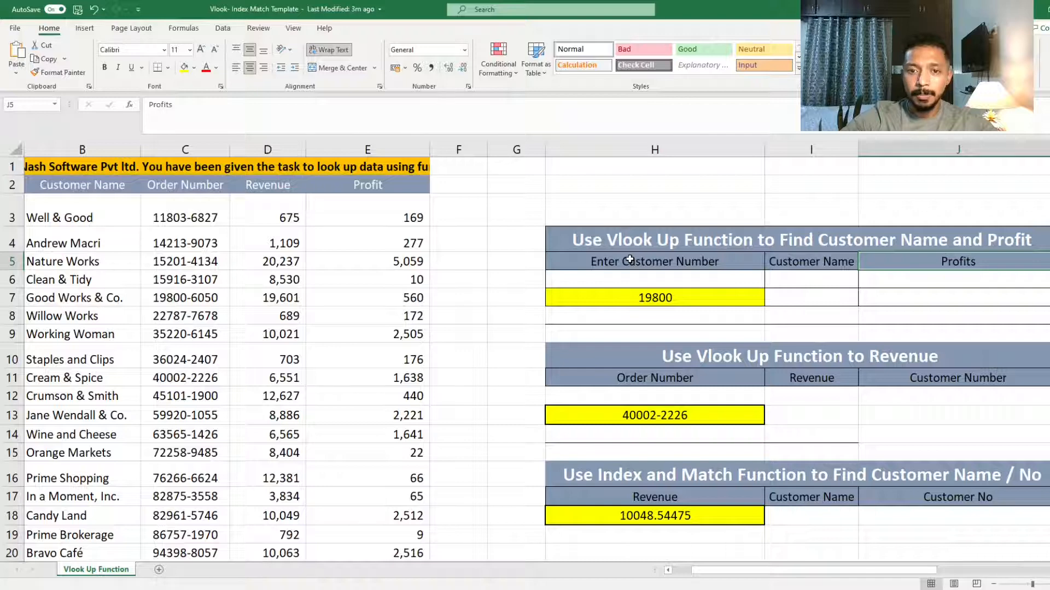
key("Down")
key("Left")
key("Left")
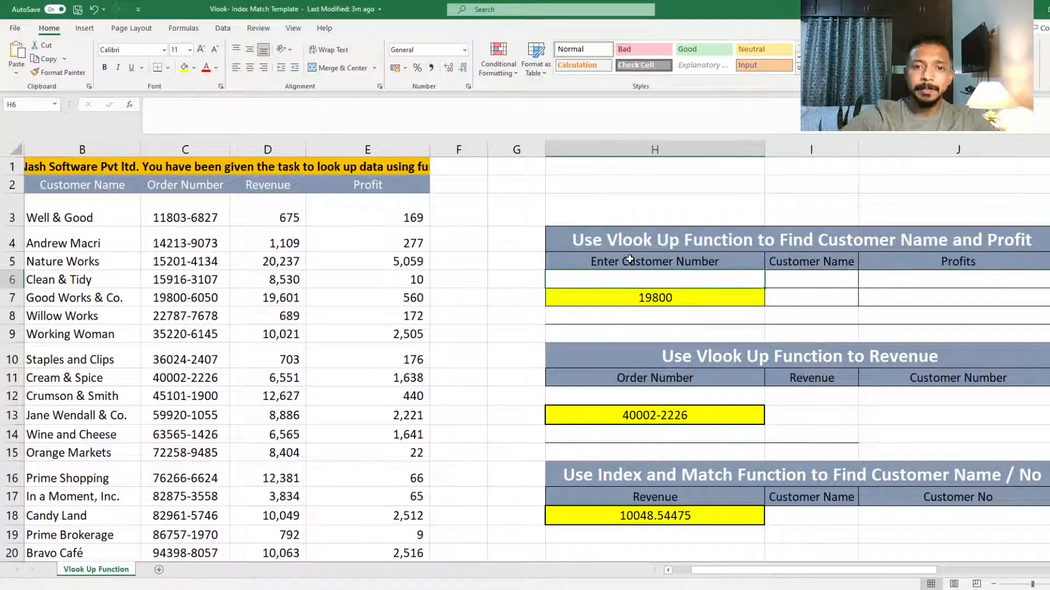
left_click(634, 298)
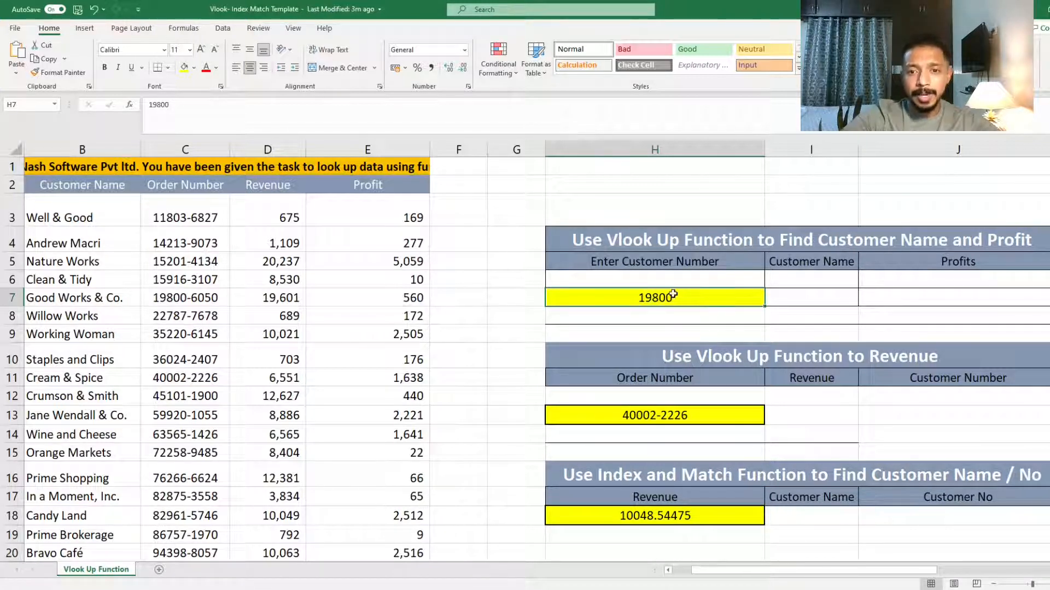
left_click(800, 292)
left_click(882, 294)
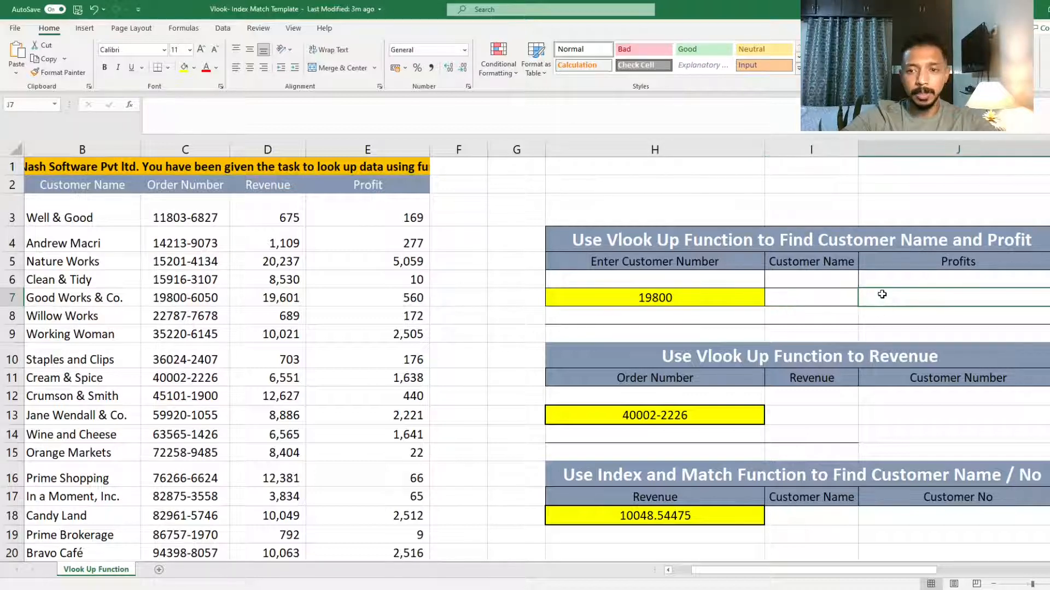
left_click(738, 310)
left_click(724, 296)
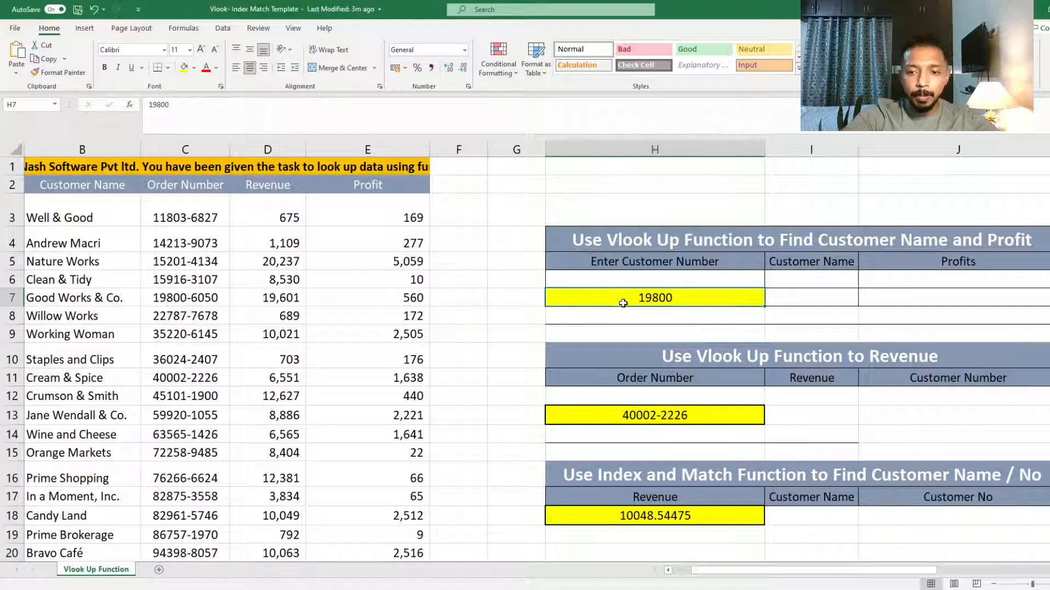
Locate the customer number given in H7 within the Customer Number column of the sales table
left_click_drag(805, 574, 746, 573)
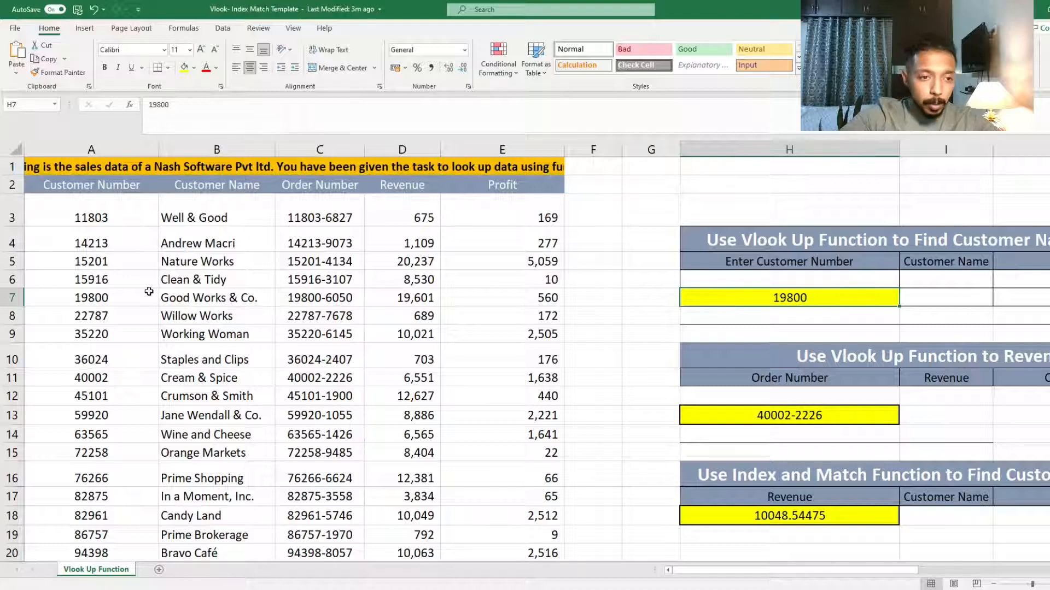
left_click(116, 396)
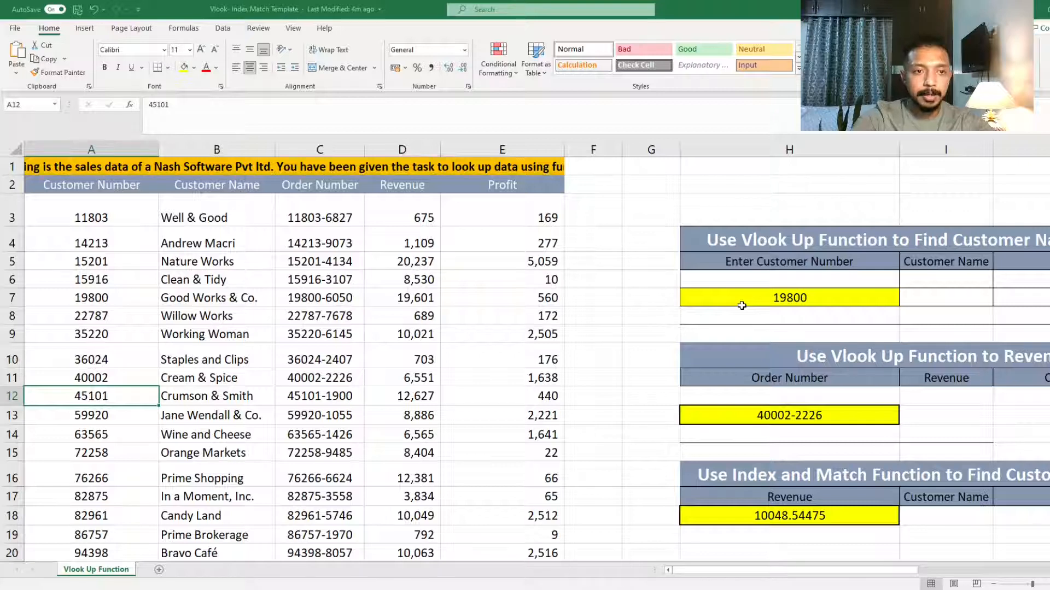
key("Up")
key("Up")
key("Up")
key("Up")
key("Up")
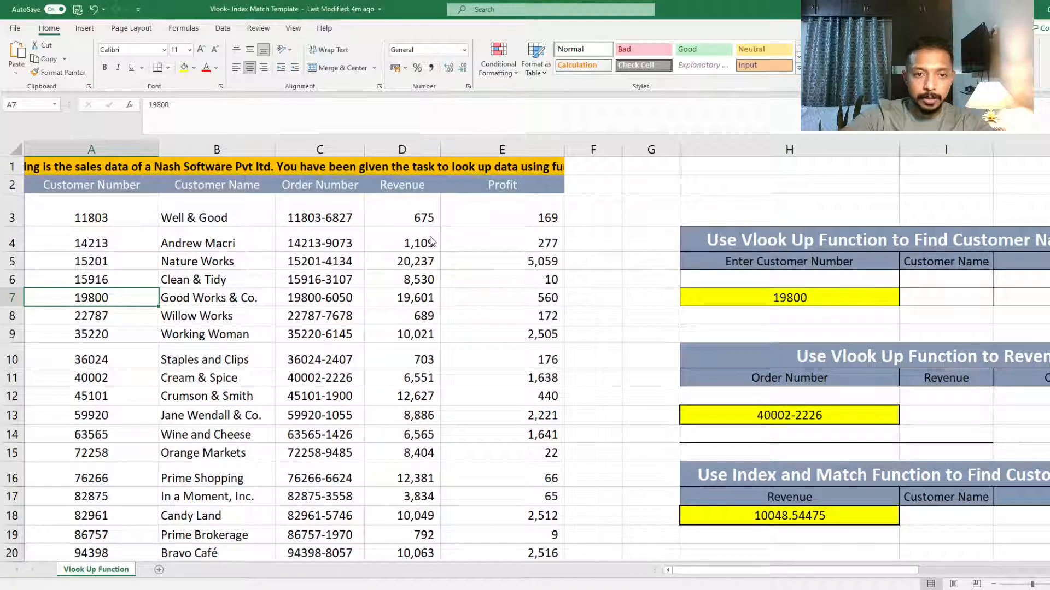
left_click(788, 179)
type("=")
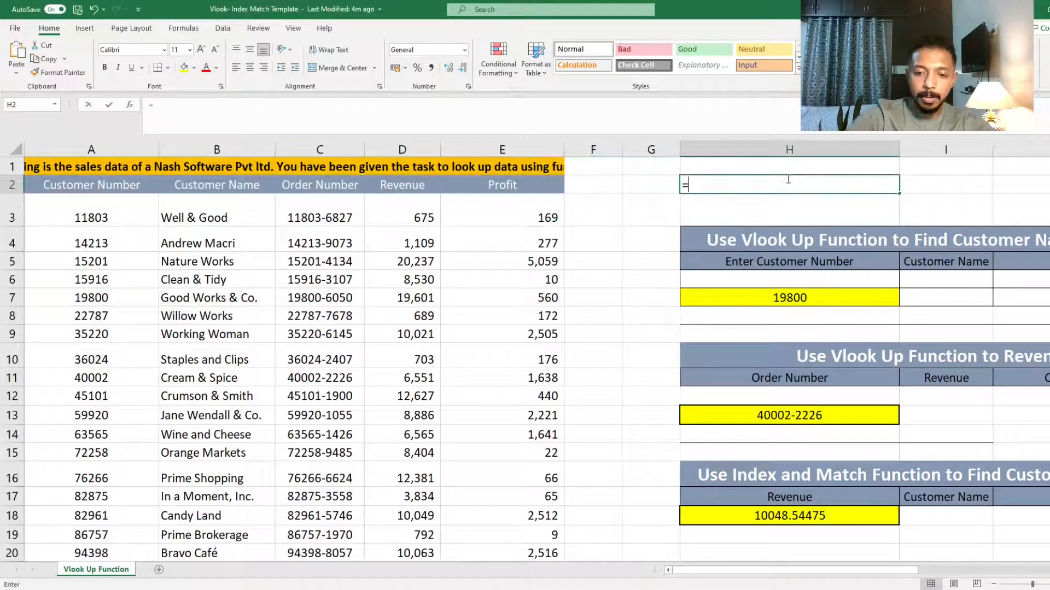
type("loo")
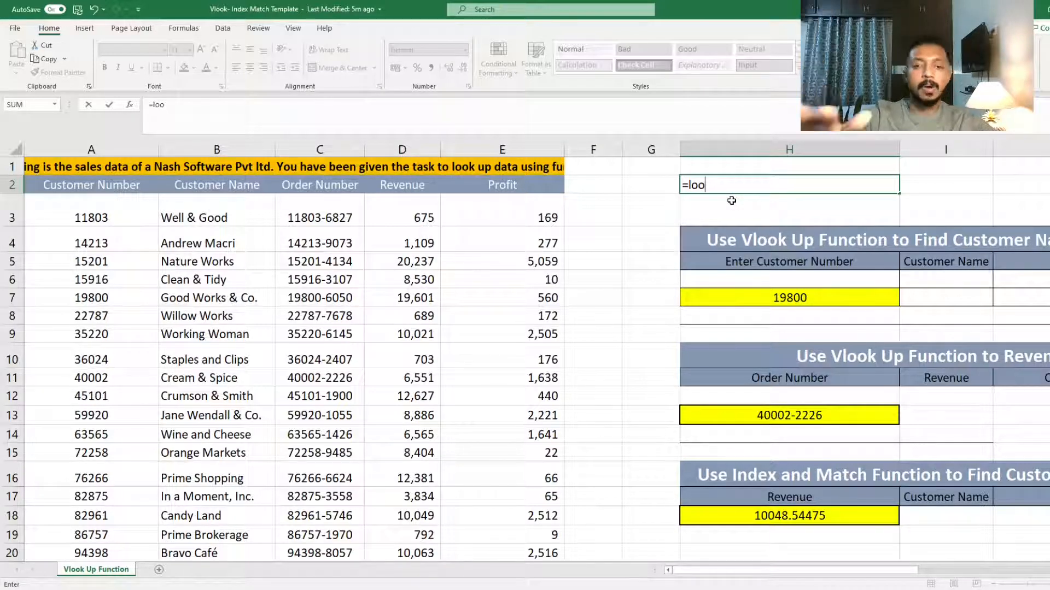
key("Escape")
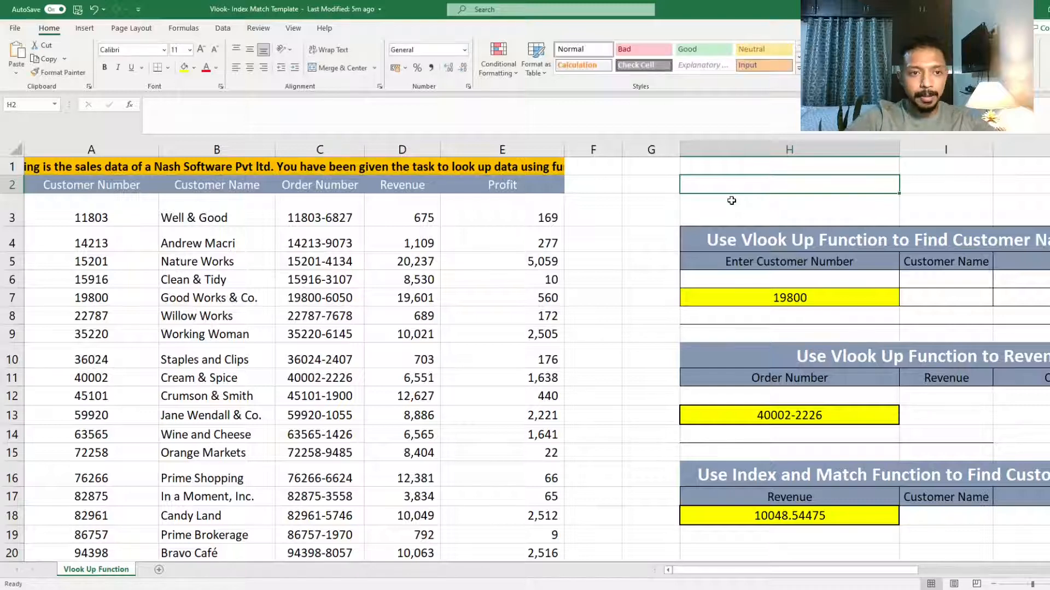
Examine the sales table's extent, its header row and the entries running down the Customer Number column
left_click_drag(64, 186, 475, 491)
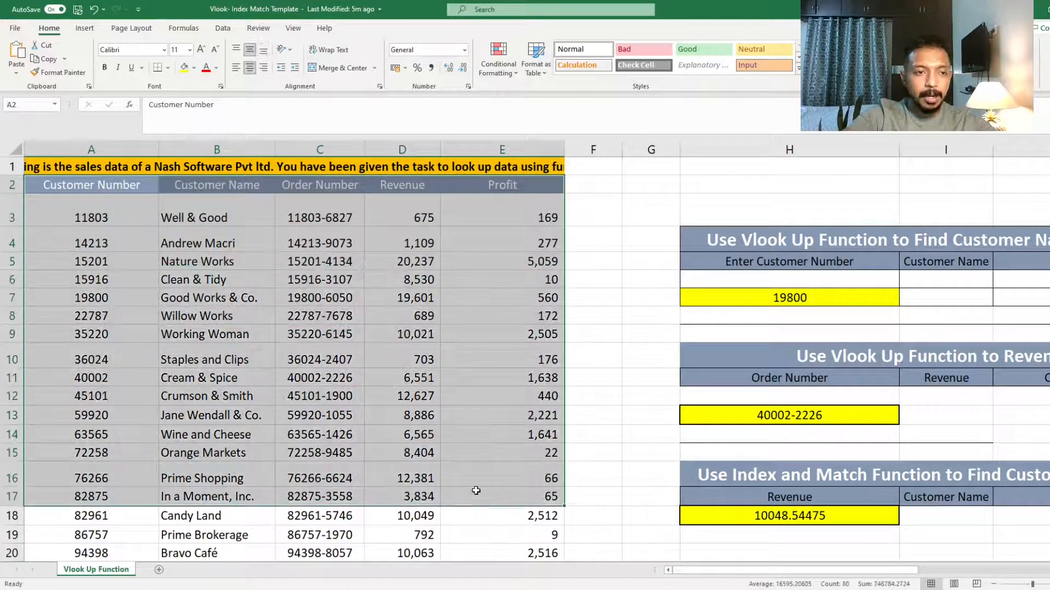
left_click(119, 188)
left_click_drag(120, 188, 493, 196)
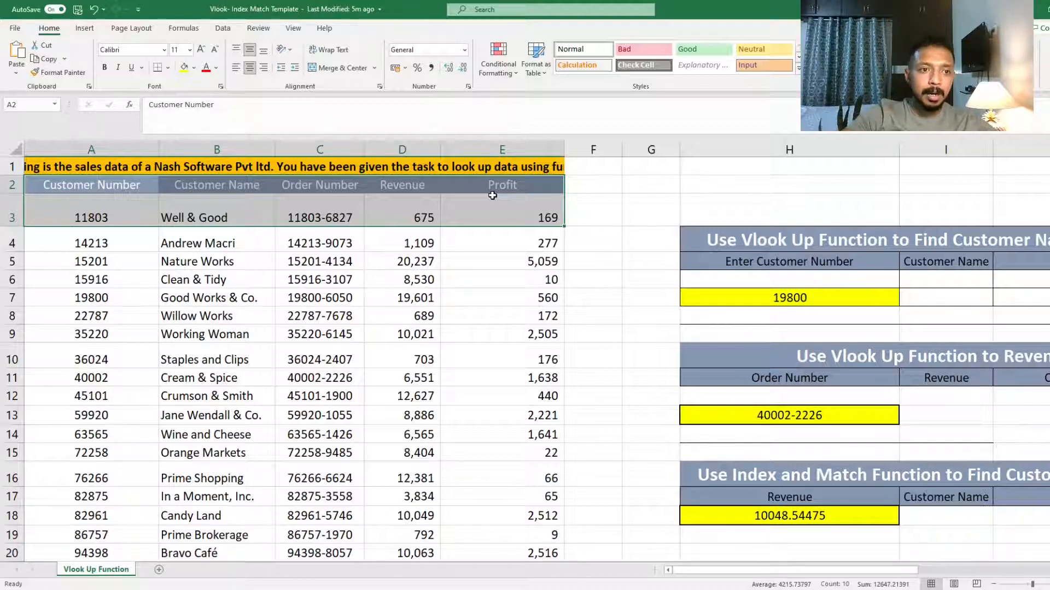
key("Up")
key("Down")
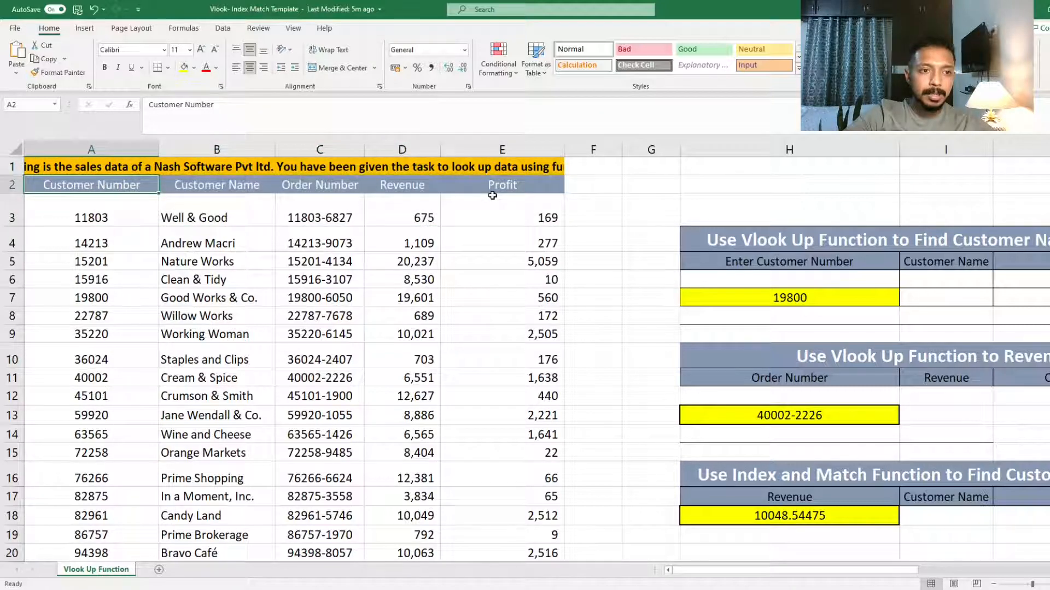
key("shift+Down")
key("shift+Down")
key("shift+Down")
key("shift+Down")
key("shift+Down")
key("shift+Down")
key("shift+Down")
key("shift+Down")
key("shift+Down")
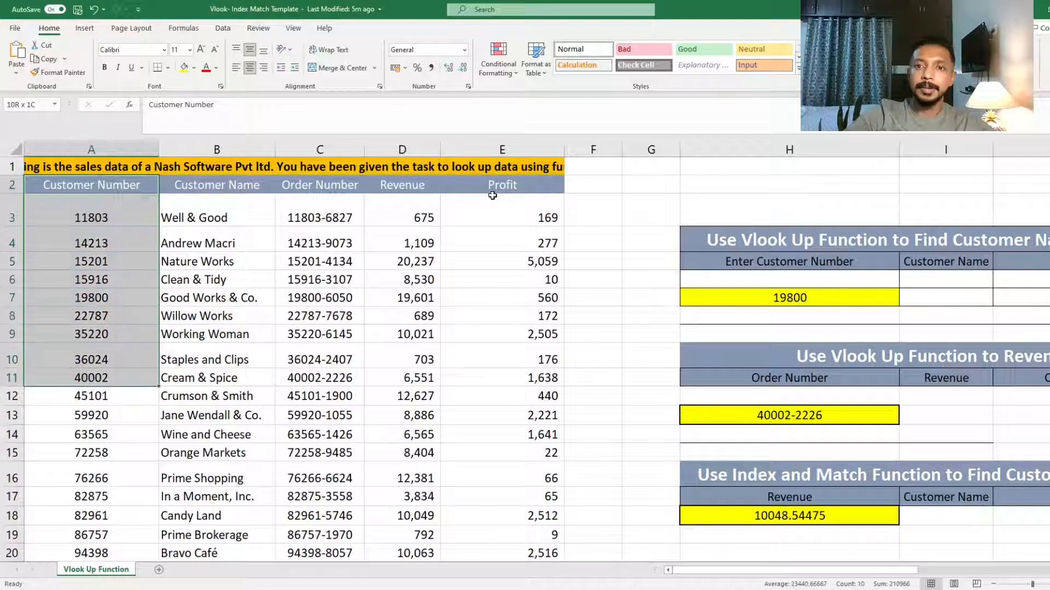
key("shift+Down")
key("shift+Down")
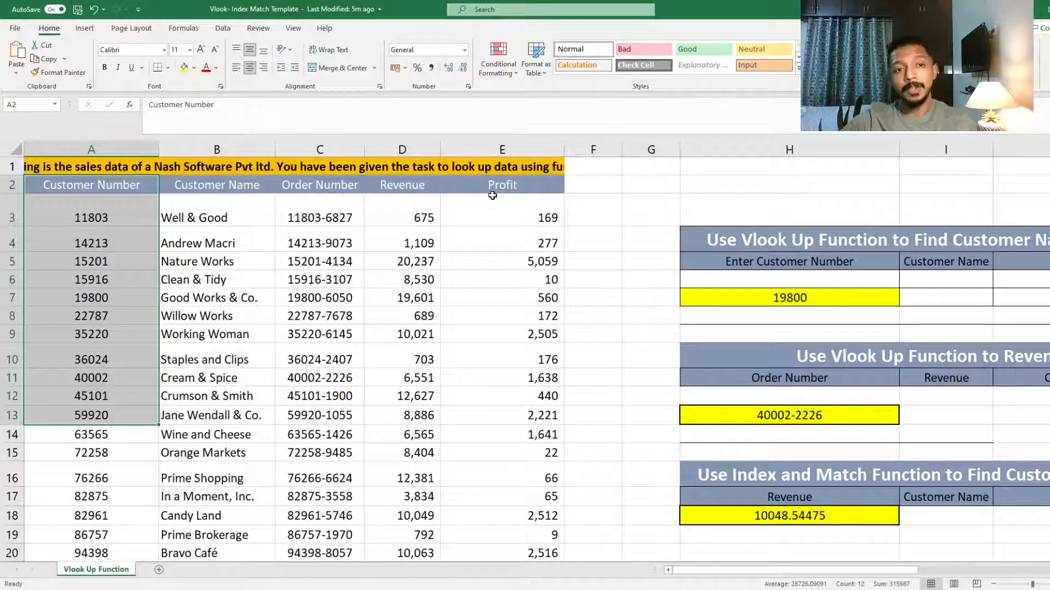
left_click(110, 186)
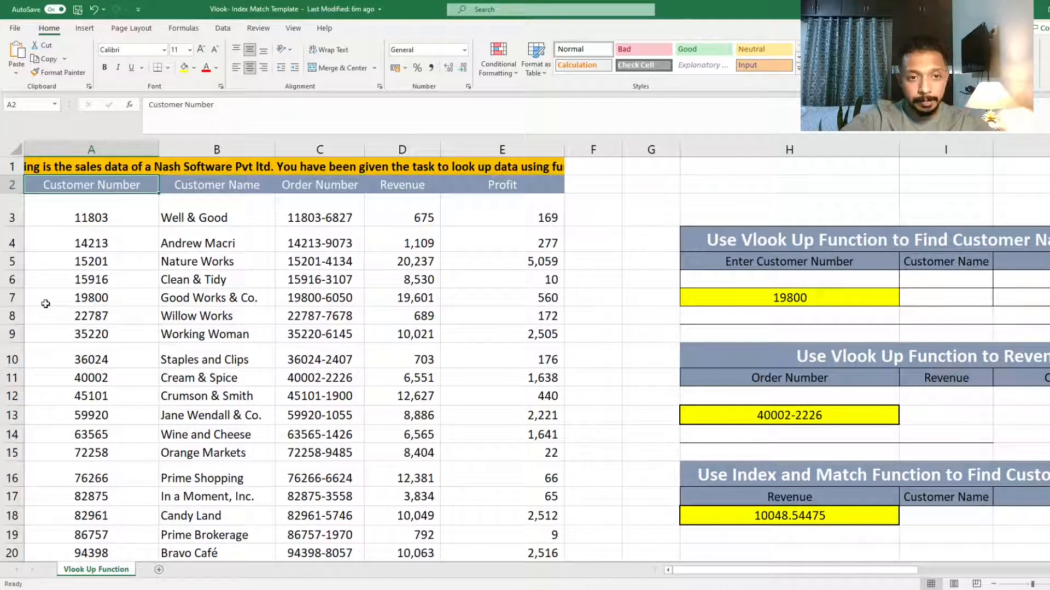
left_click(664, 219)
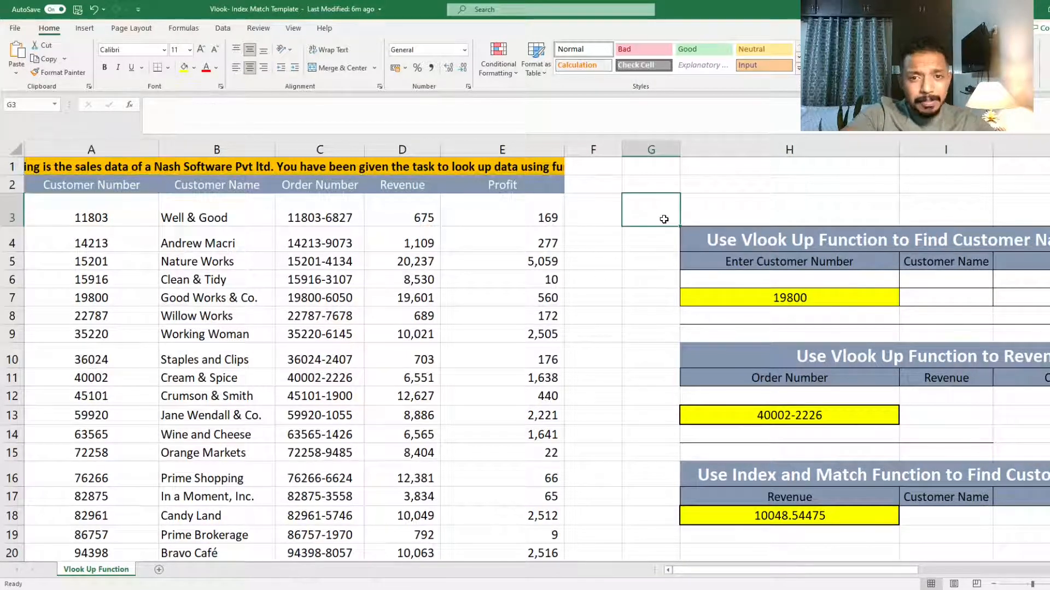
left_click(711, 199)
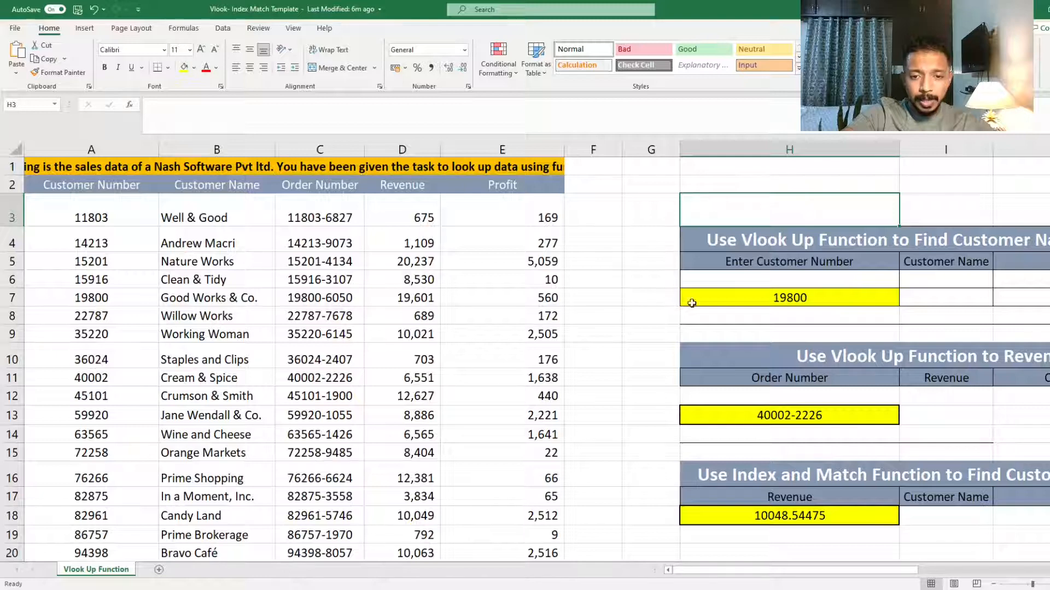
Below the sales table, enter 1 in D26 and "Leftmost col of the table" in E26, and widen column E to fit the note
scroll(650, 289, "down", 4)
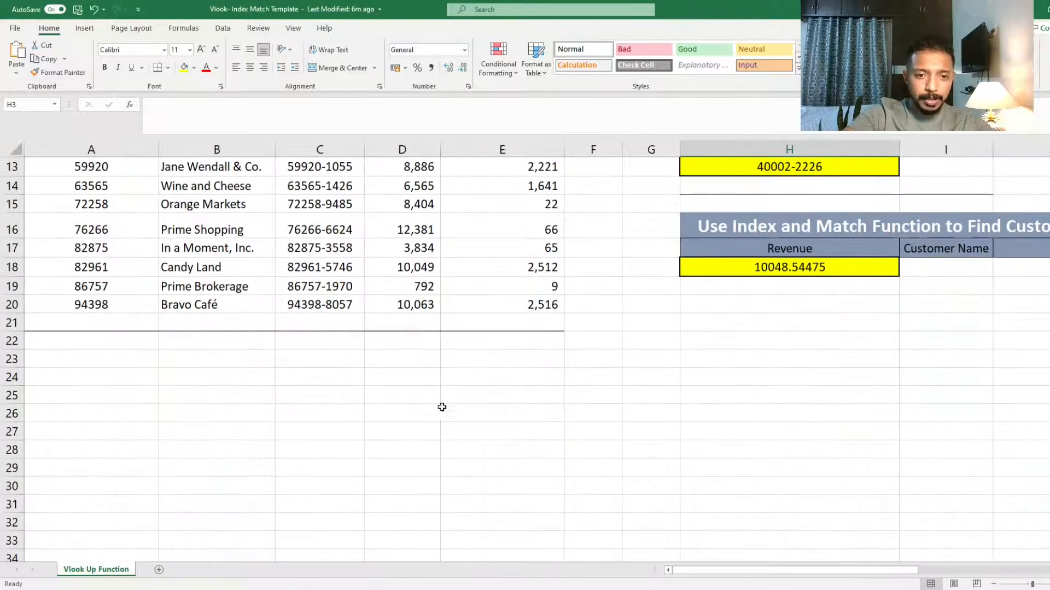
left_click(426, 412)
type("=vloo")
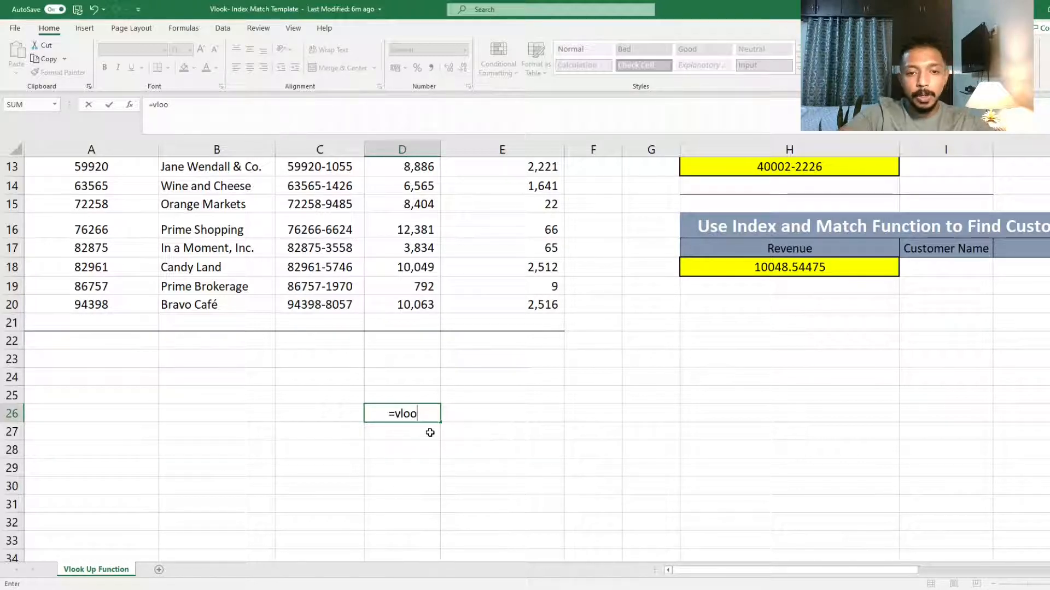
key("Escape")
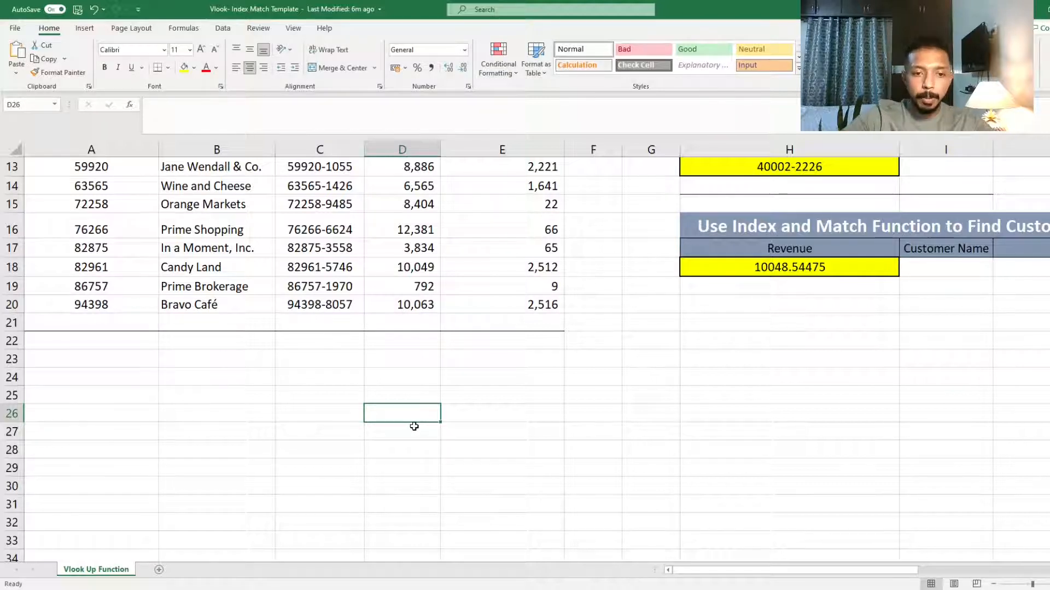
type("1")
key("Tab")
type("I")
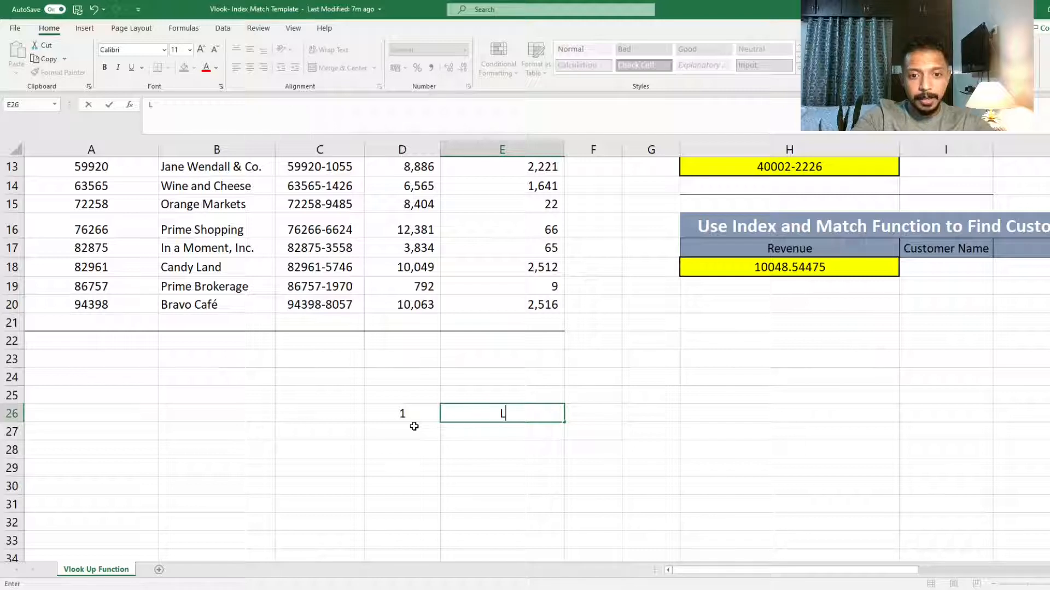
type("Leftmost c")
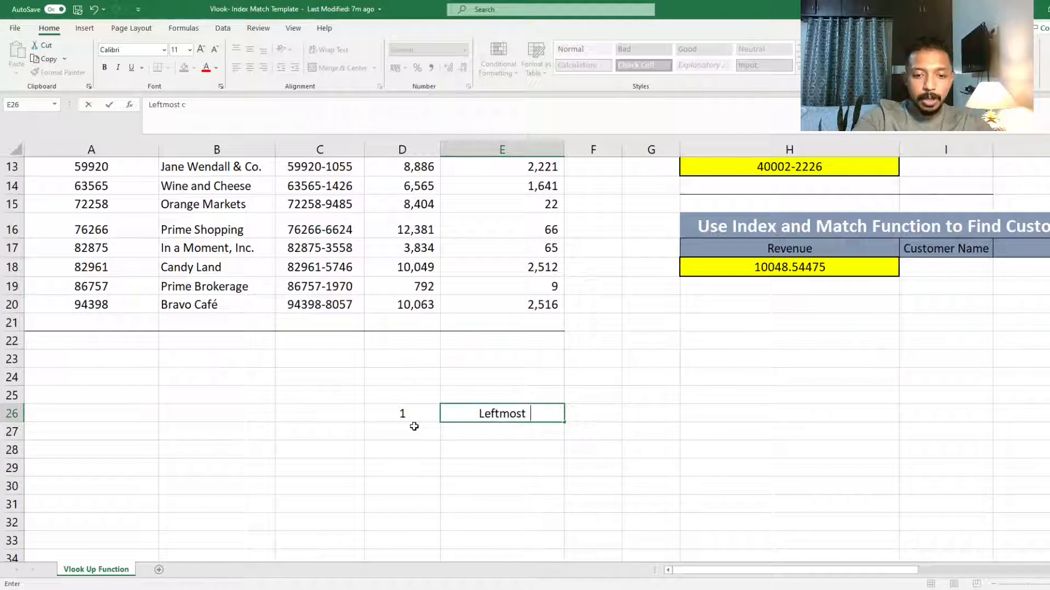
type("ol of th")
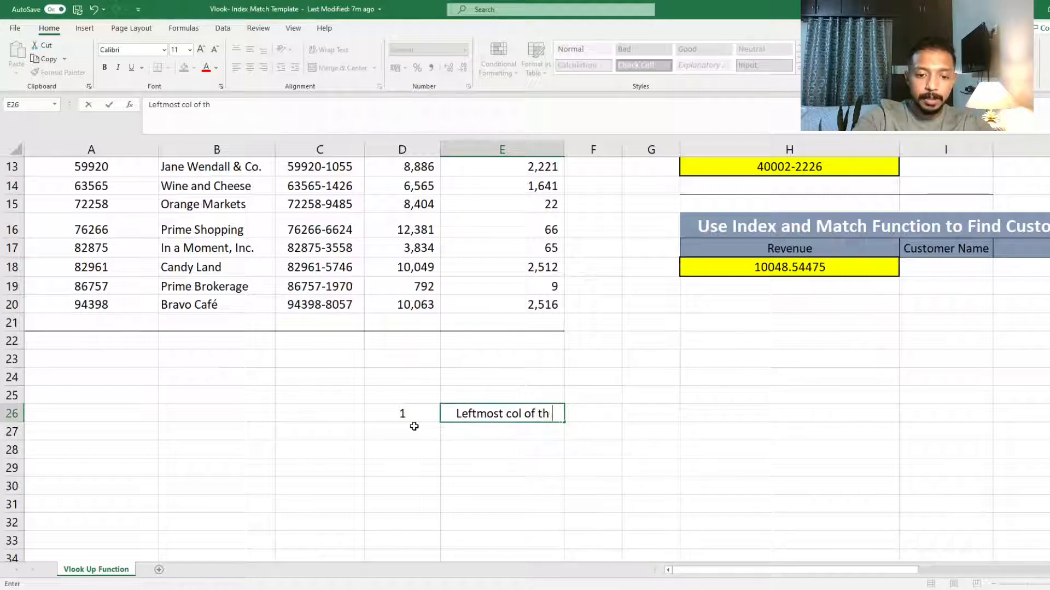
type("e table")
key("Return")
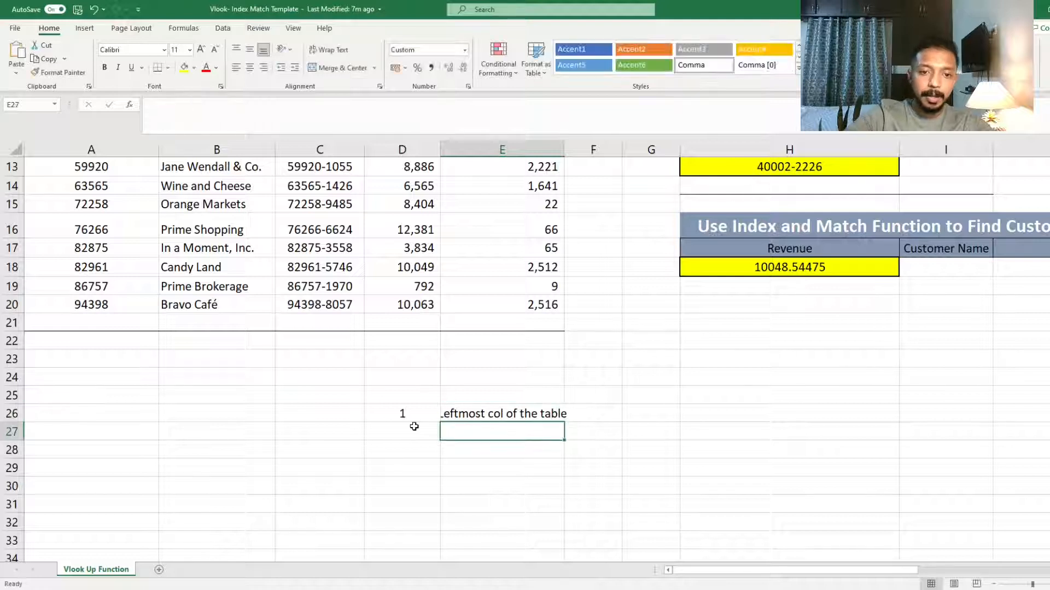
key("Up")
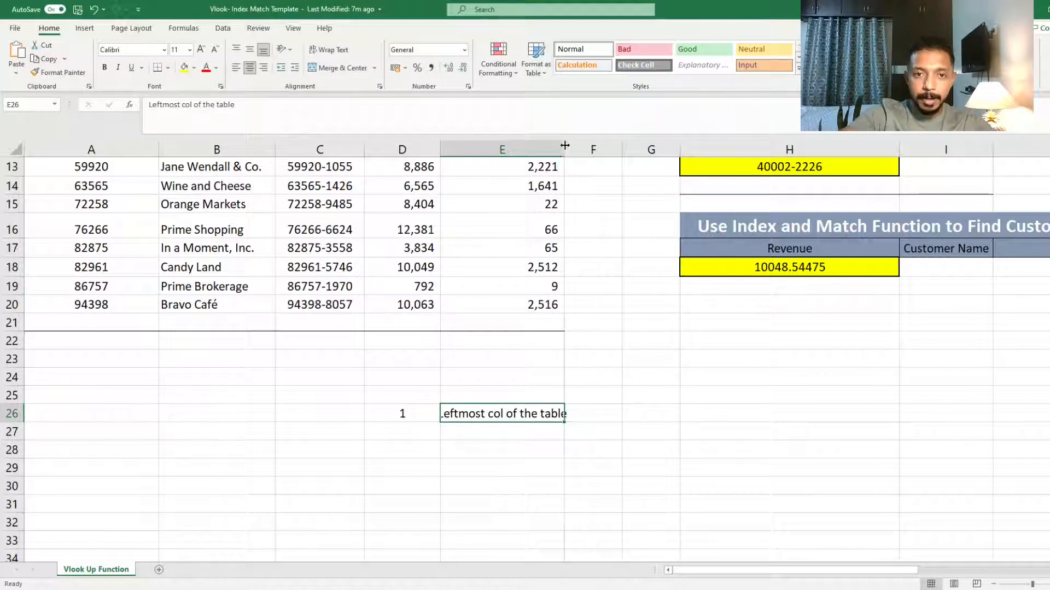
left_click_drag(563, 149, 580, 149)
Enter =vloo in E24 above the notes and the list number 2 in D27
left_click(444, 377)
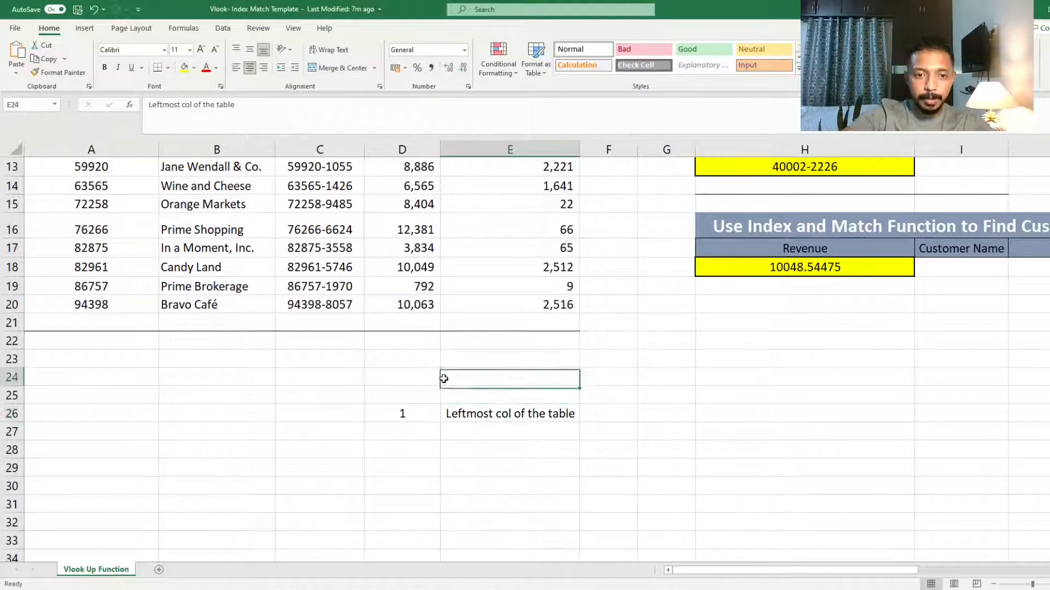
type("=vloo")
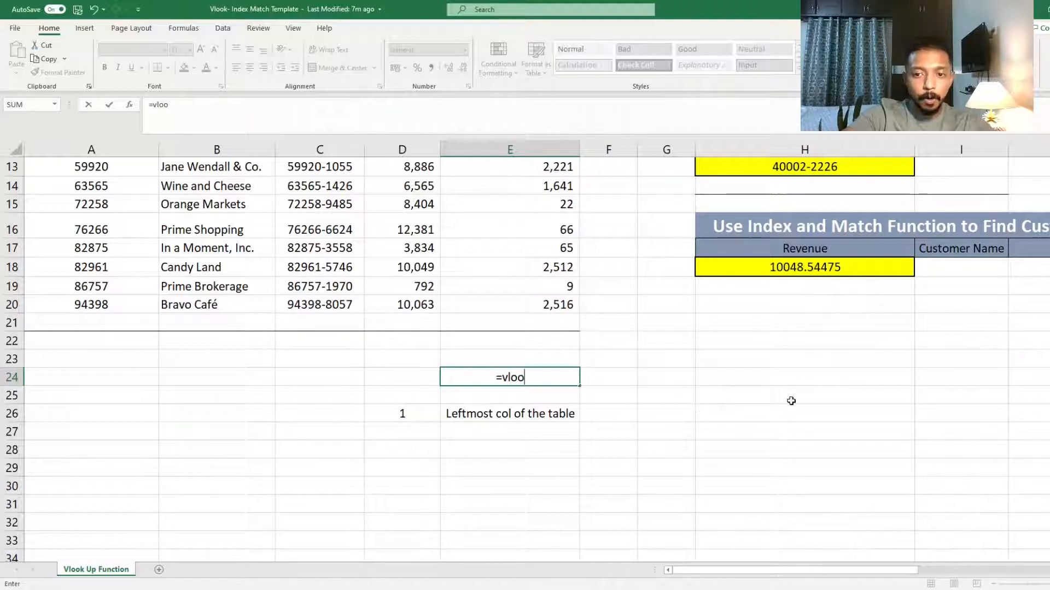
left_click(424, 429)
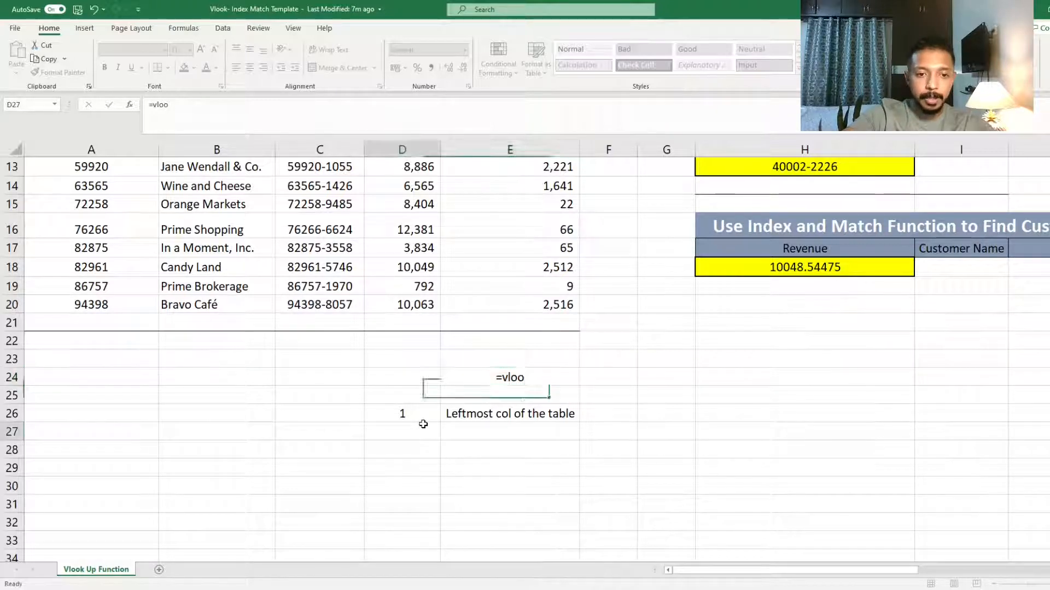
type("2")
key("Return")
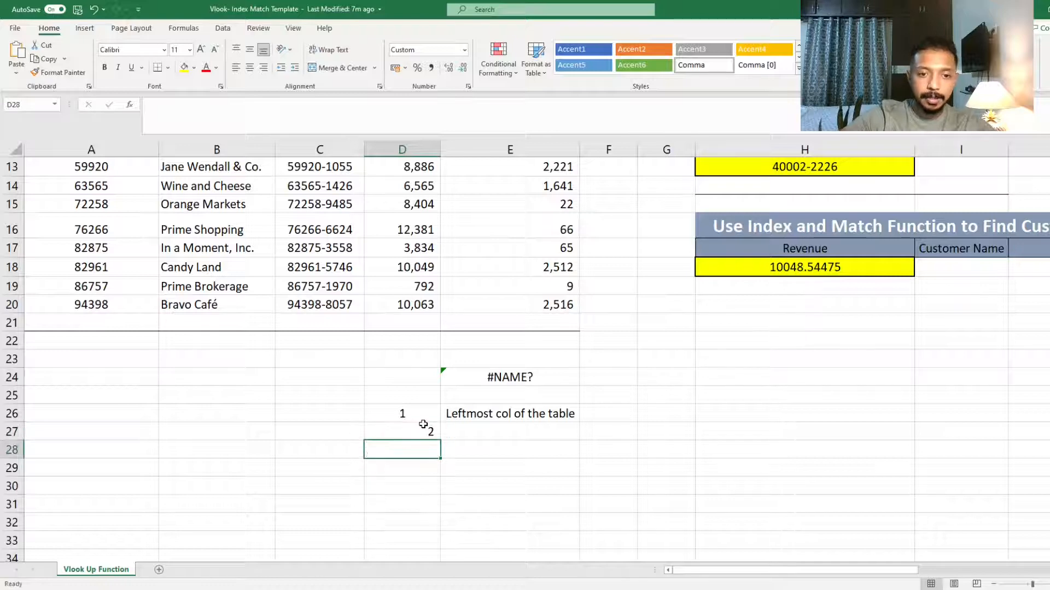
Enter the note "Same row from col specified" in E27 beside the list number 2
key("Up")
key("Right")
type("Same")
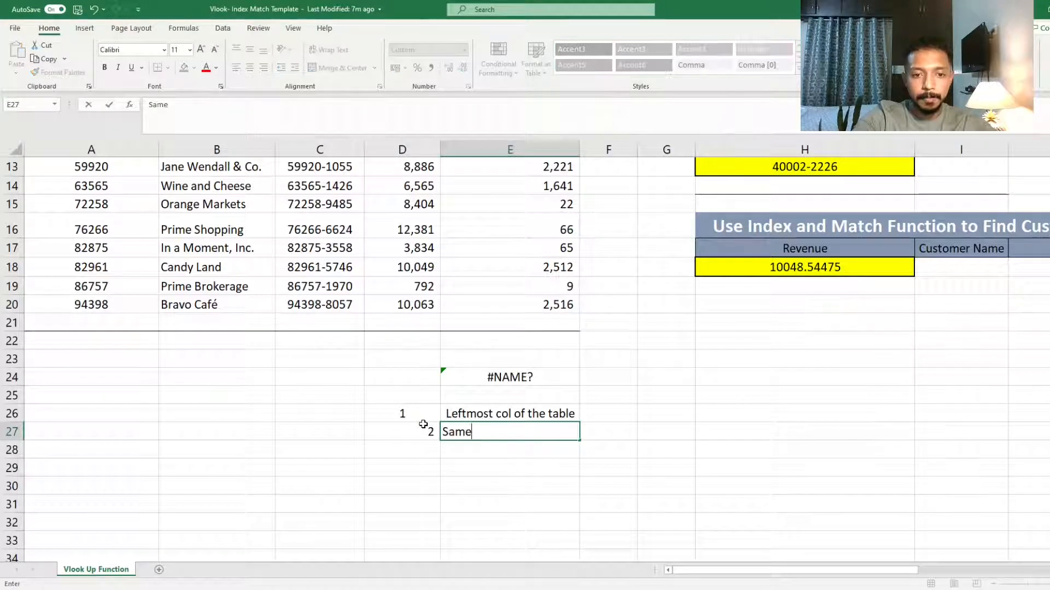
type(" row ")
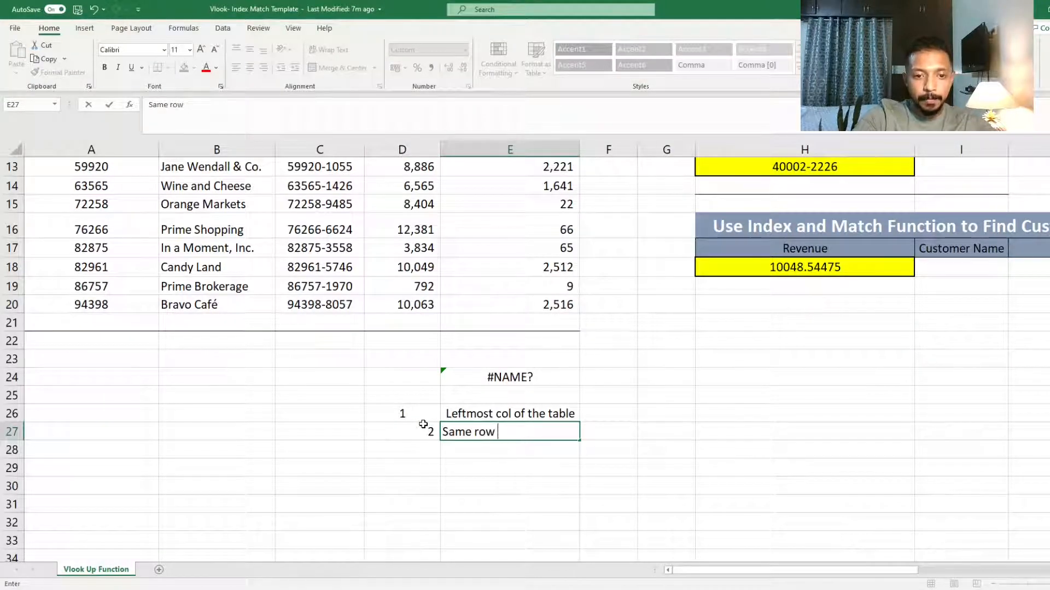
type("from col")
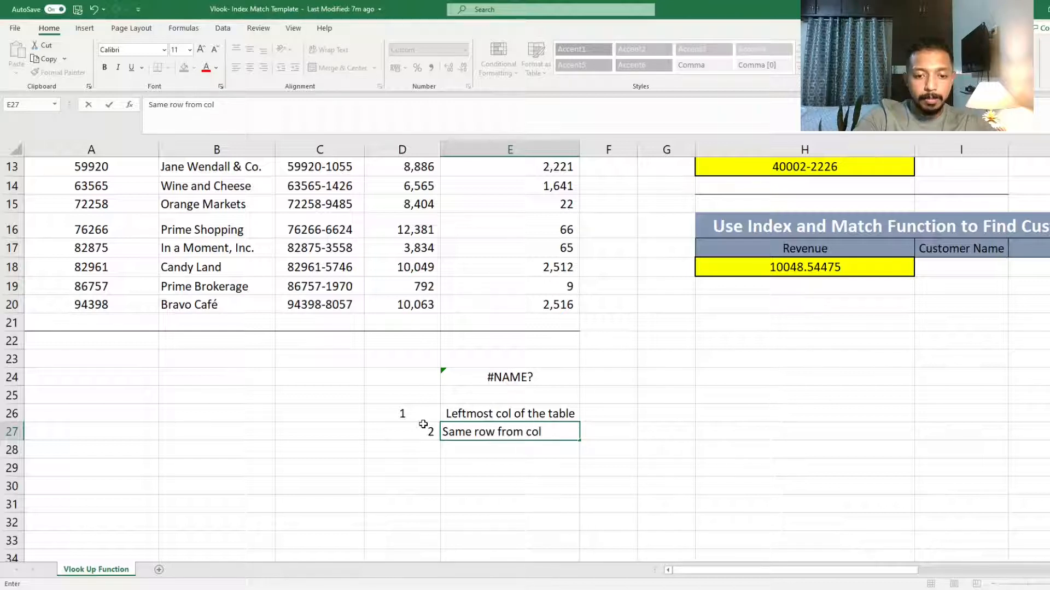
type(" specified")
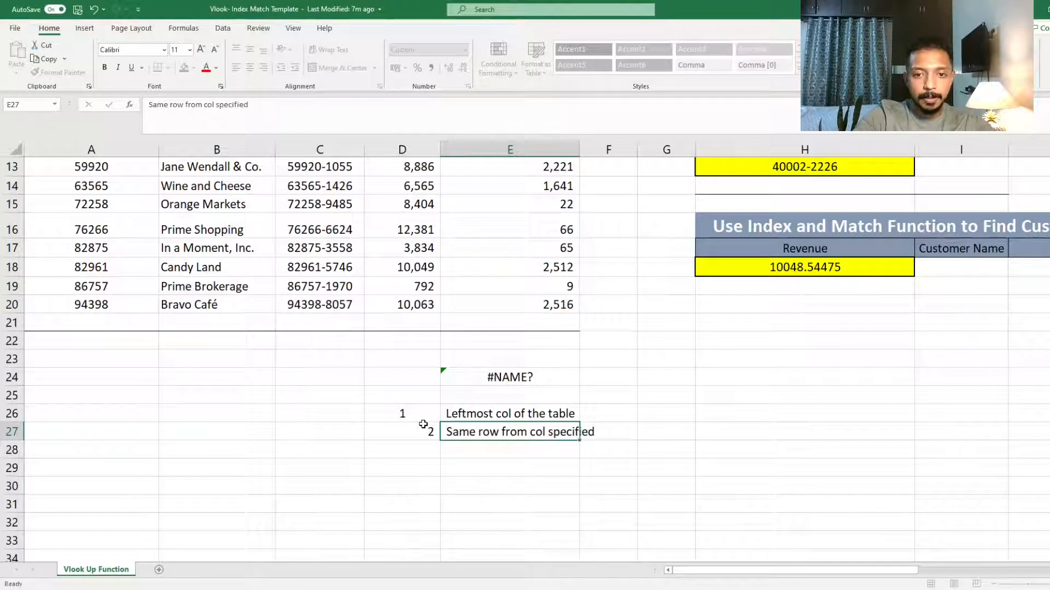
key("Return")
Review the two numbered VLOOKUP notes in D26:E27 against the sales table above them
left_click(399, 413)
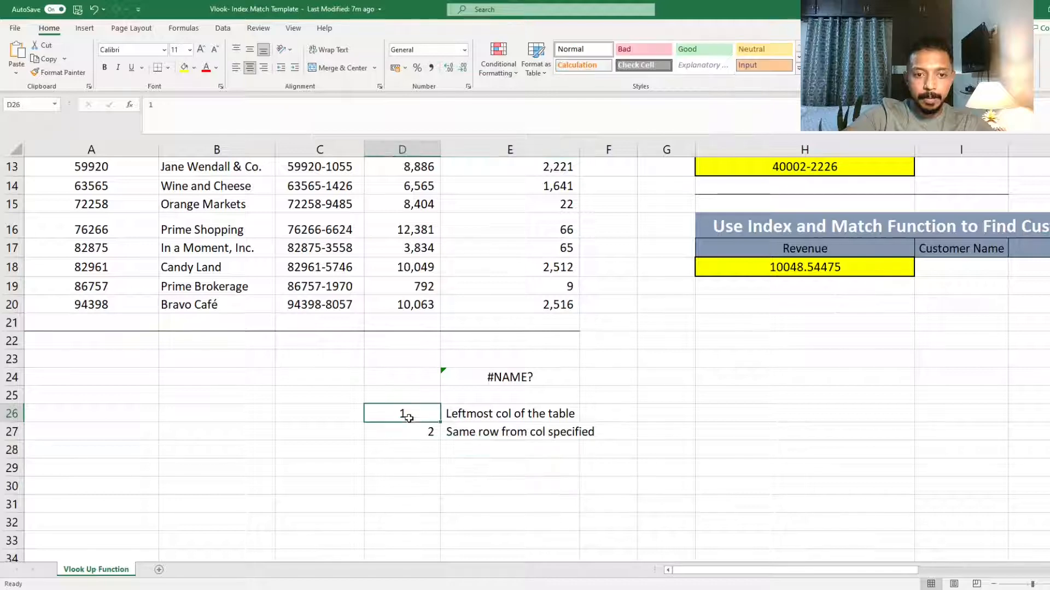
left_click(413, 427)
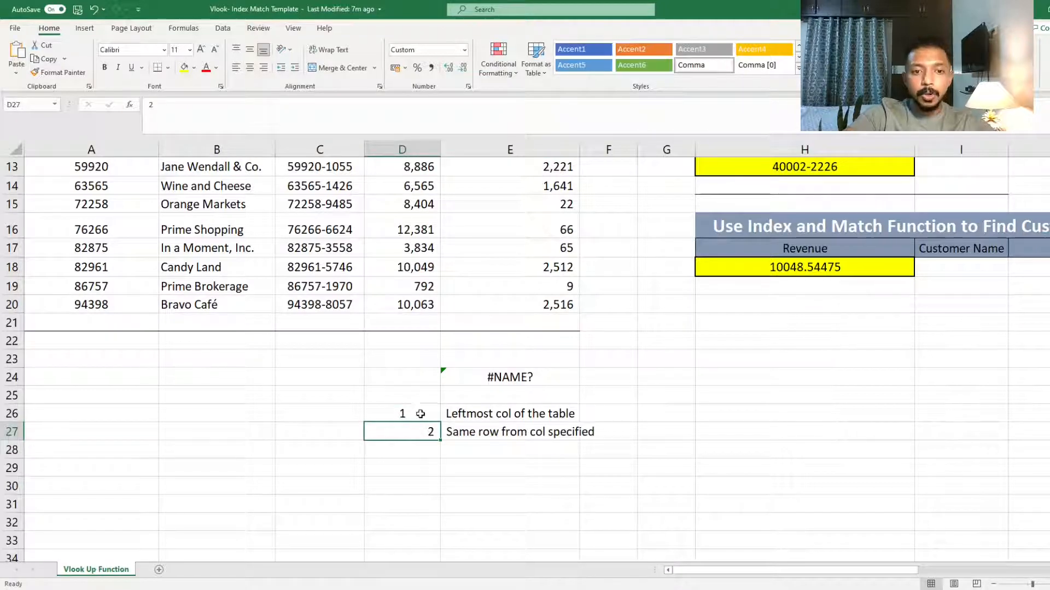
left_click_drag(417, 412, 417, 426)
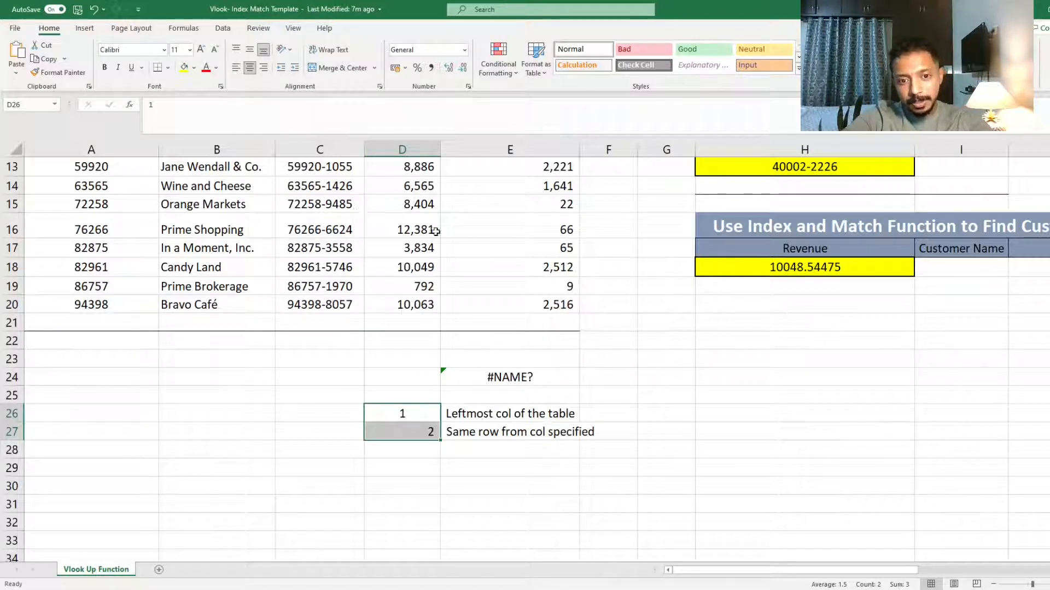
left_click(510, 412)
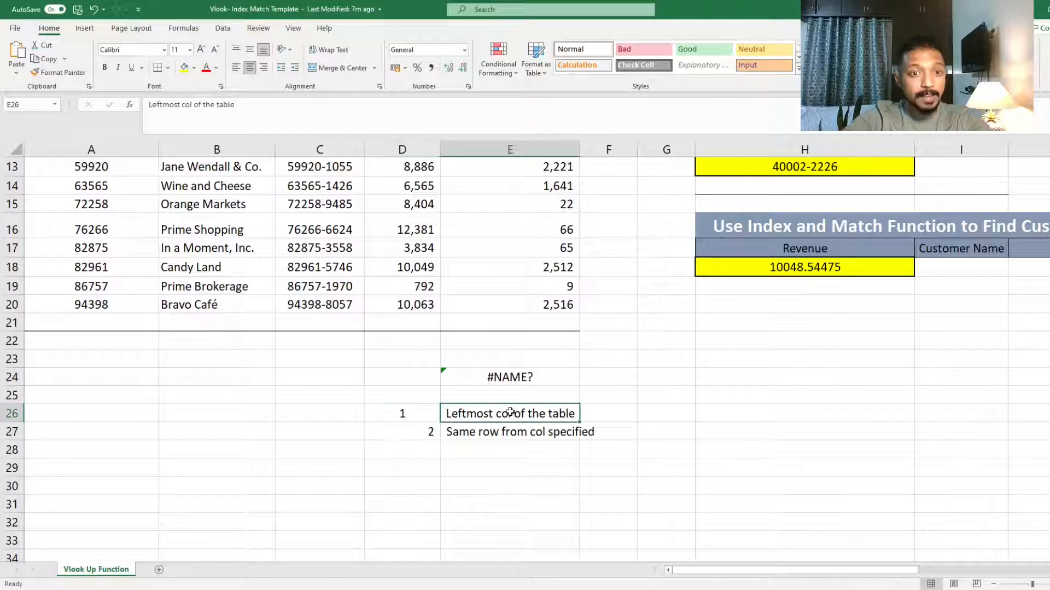
scroll(508, 412, "up", 2)
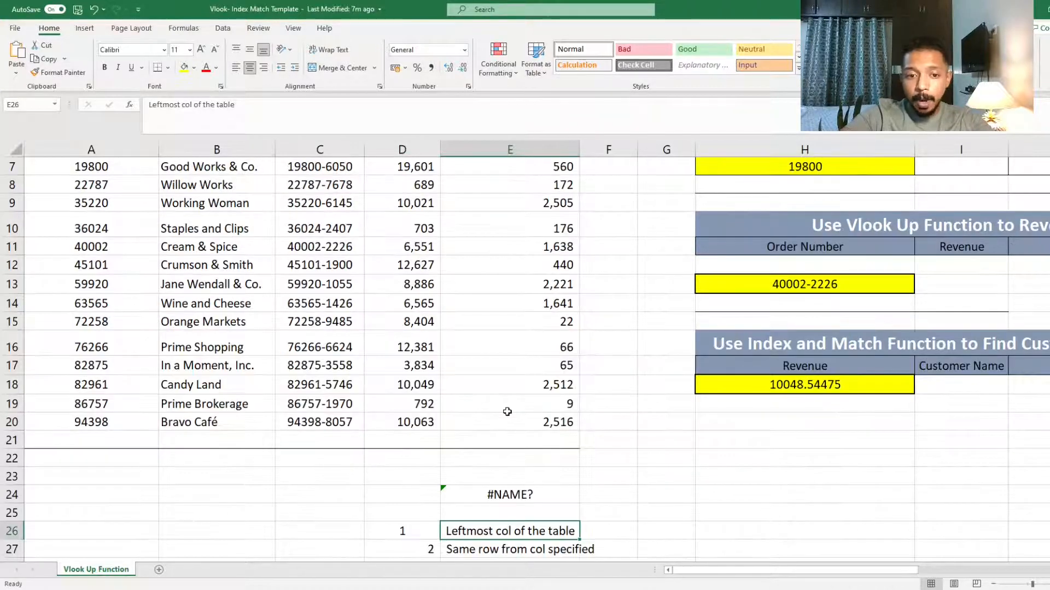
scroll(507, 412, "down", 2)
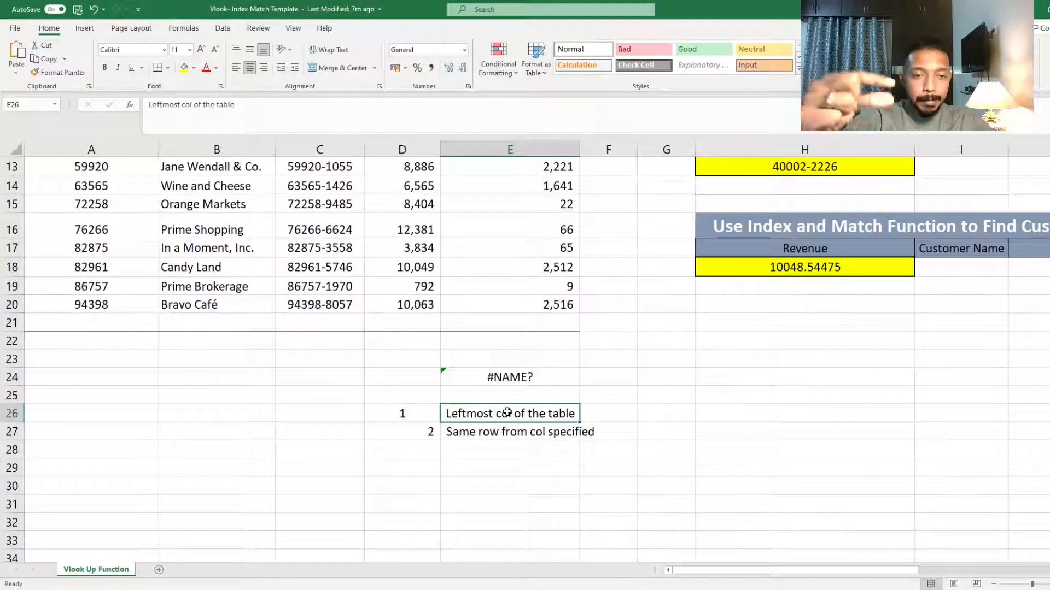
scroll(507, 413, "up", 2)
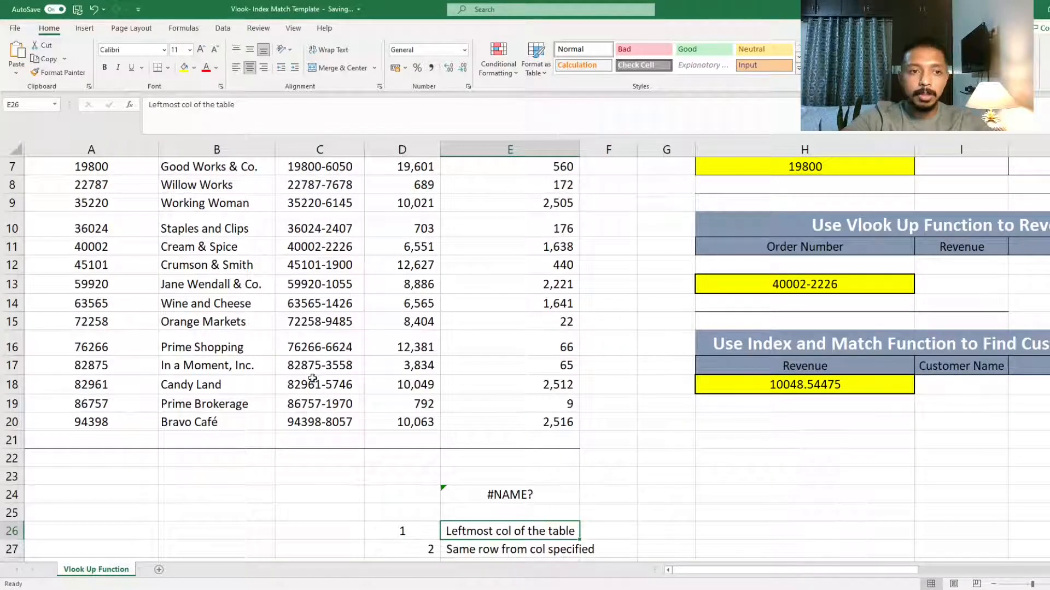
Examine the whole sales table A2:E20, the given customer number in H7 and the empty Customer Name cell I7
scroll(150, 298, "up", 2)
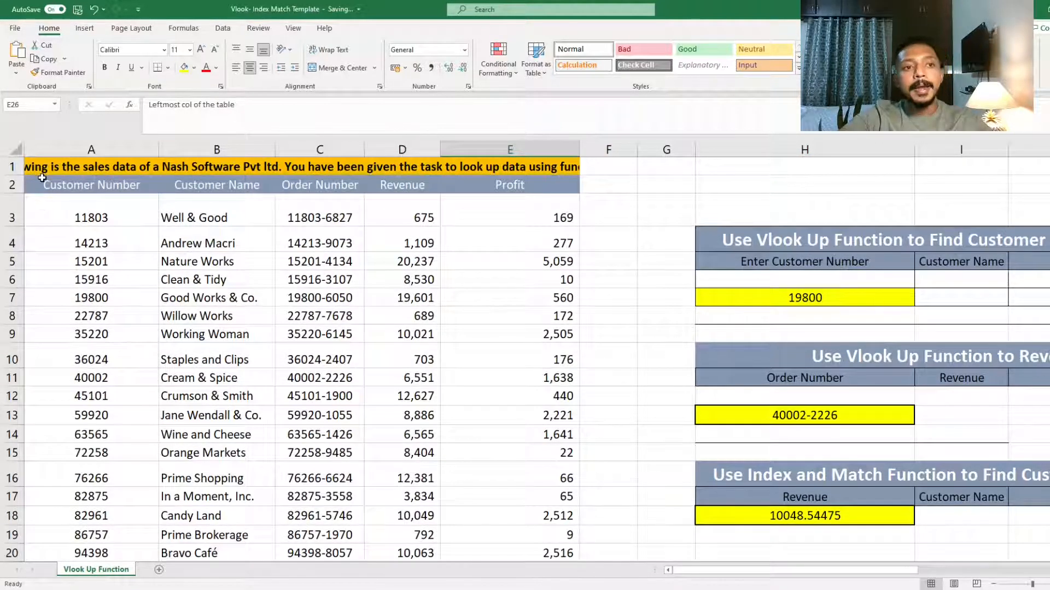
left_click_drag(42, 177, 534, 445)
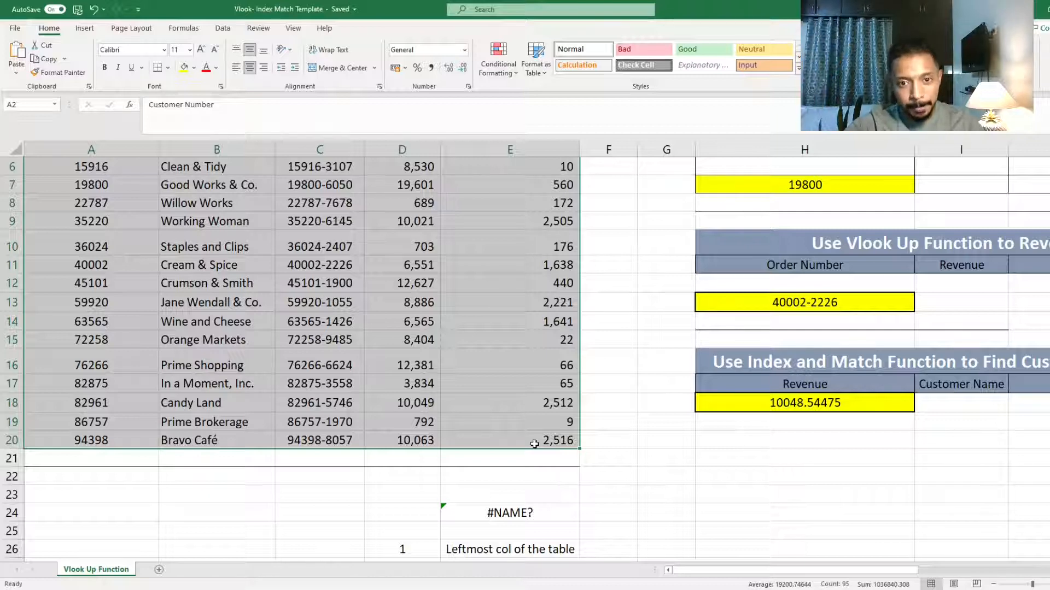
scroll(534, 444, "up", 2)
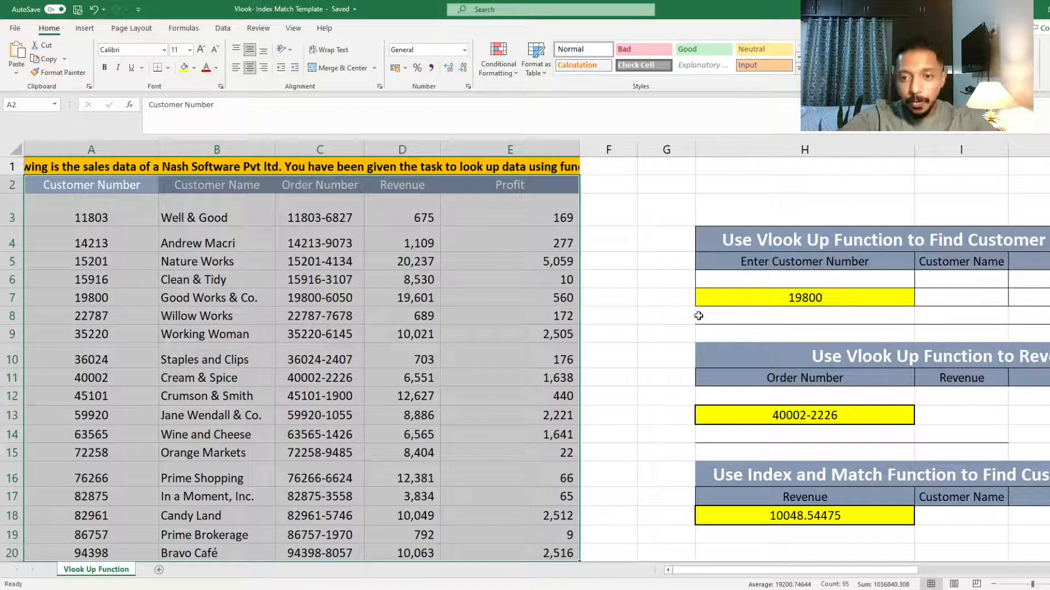
left_click(756, 294)
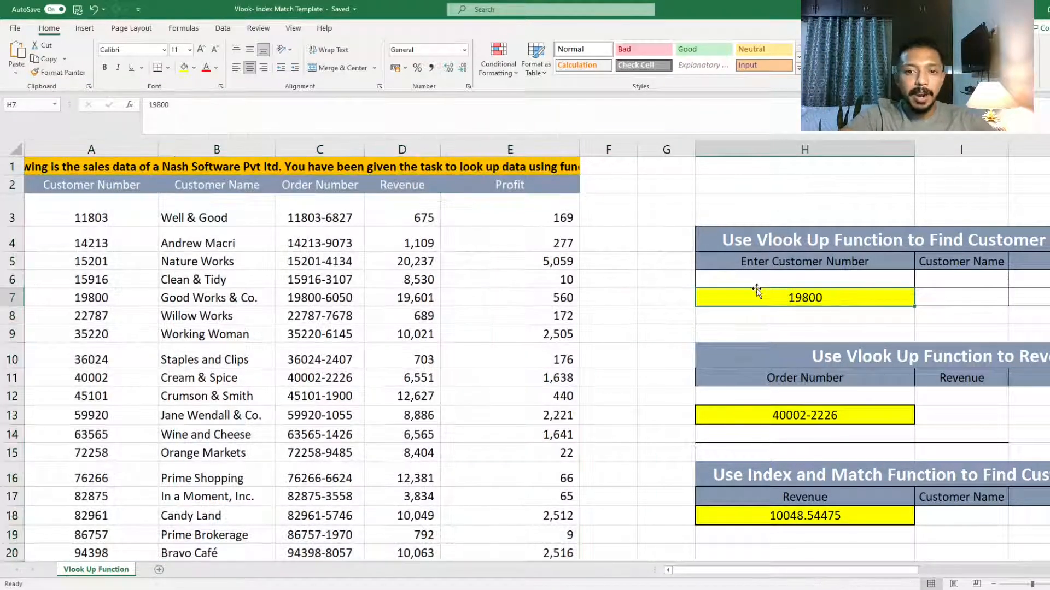
left_click(923, 297)
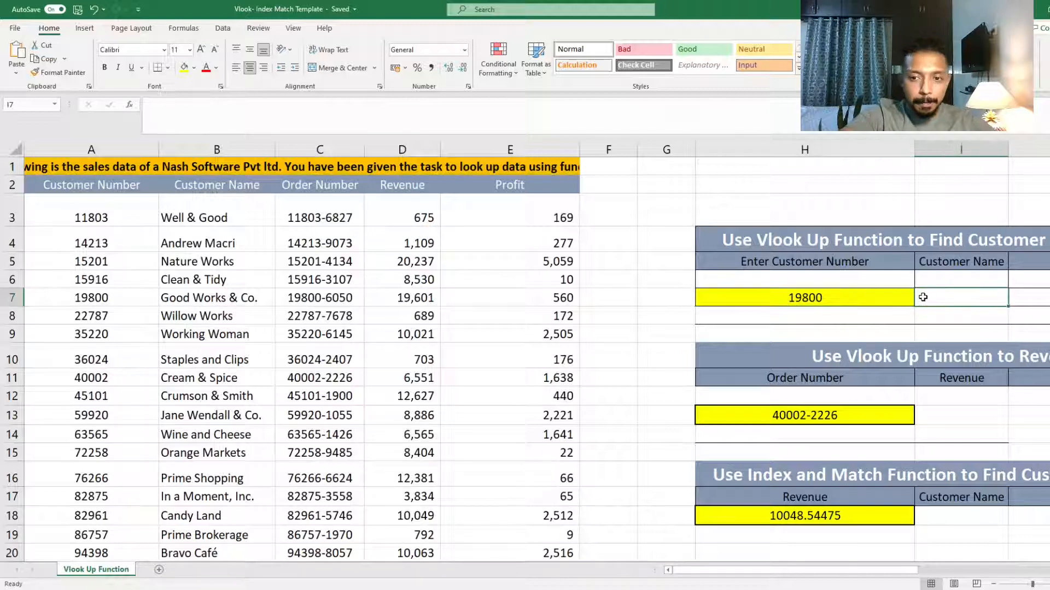
left_click(812, 295)
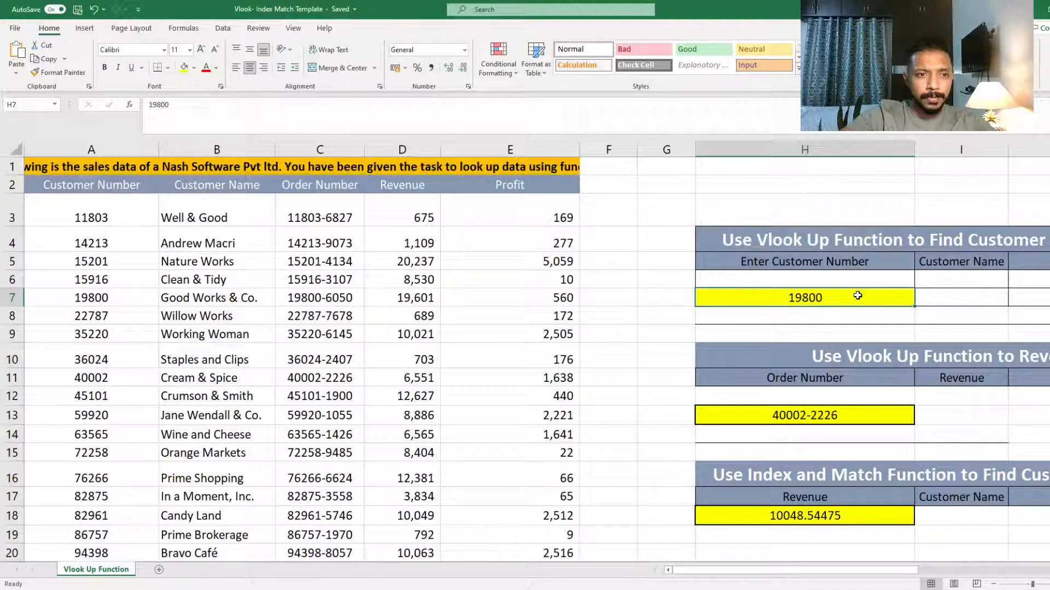
Examine possible lookup ranges starting at the Customer Number header, selecting A2:B20 and extending the selection to the Revenue column
left_click(83, 190)
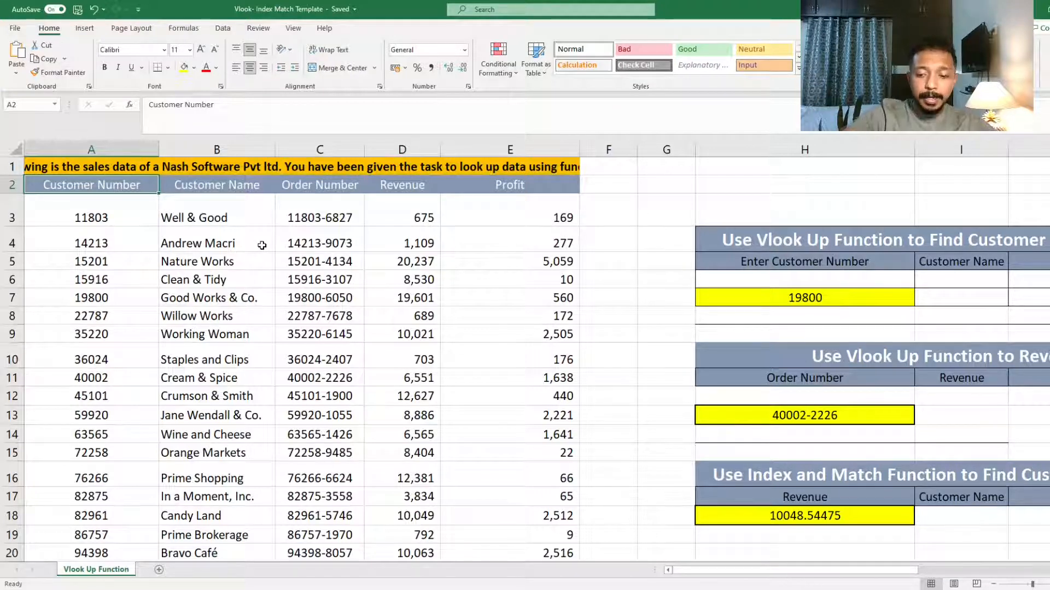
key("shift+Right")
key("shift+Down")
key("shift+Down")
key("shift+Down")
key("shift+Down")
key("shift+Down")
key("shift+Down")
key("shift+Down")
key("shift+Down")
key("shift+Down")
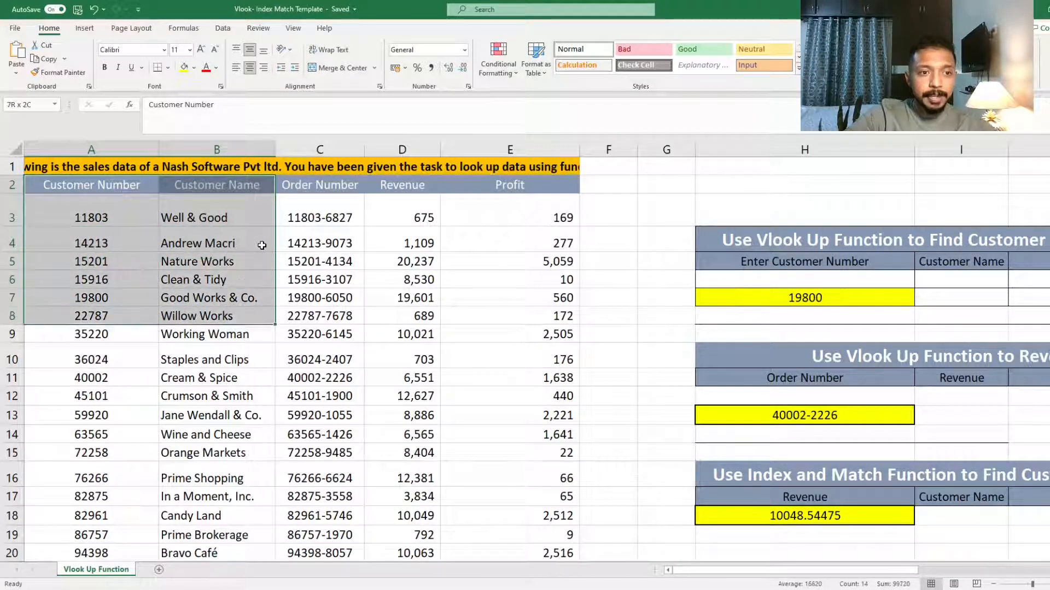
key("shift+Down")
key("shift+Down")
key("shift+Down")
key("shift+Down")
key("shift+Down")
key("shift+Down")
key("shift+Down")
key("shift+Down")
key("shift+Down")
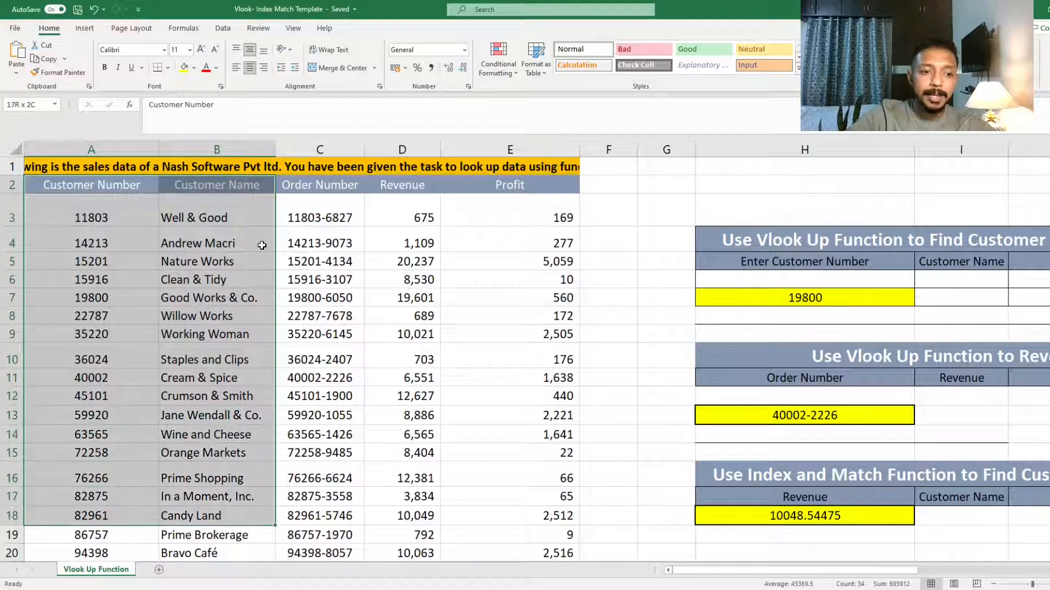
key("shift+Right")
key("shift+Right")
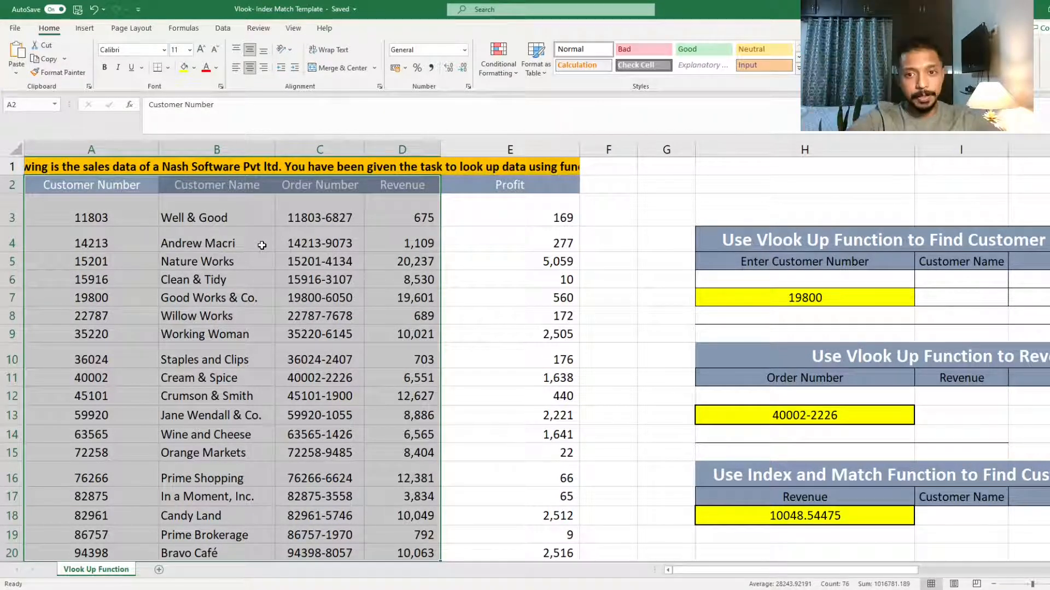
Start a VLOOKUP formula in I7 under Customer Name with H7 as the lookup value
left_click(947, 302)
type("=v;pp")
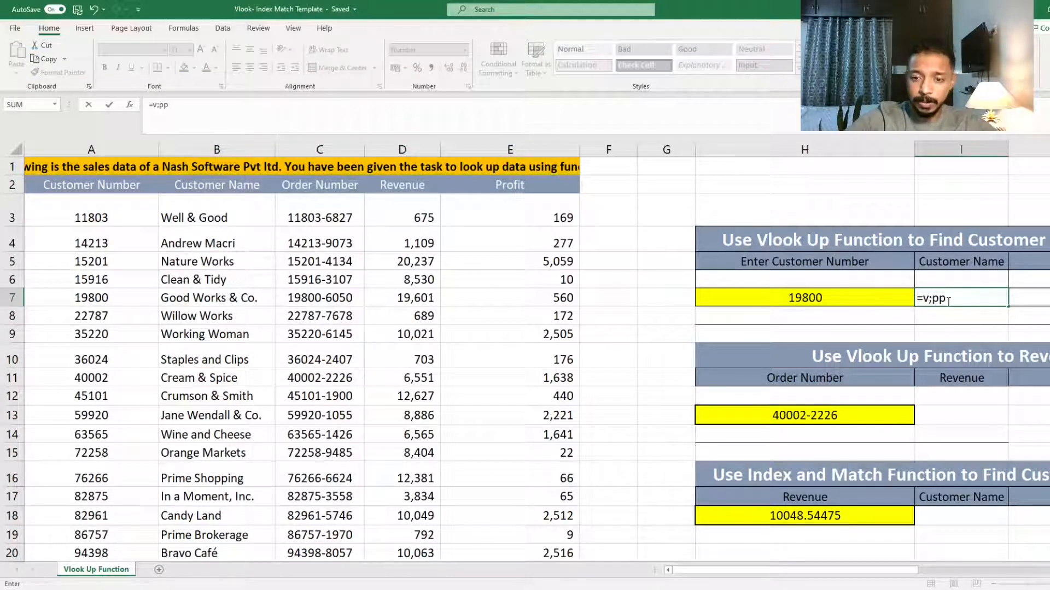
key("BackSpace")
key("BackSpace")
key("BackSpace")
type("loo")
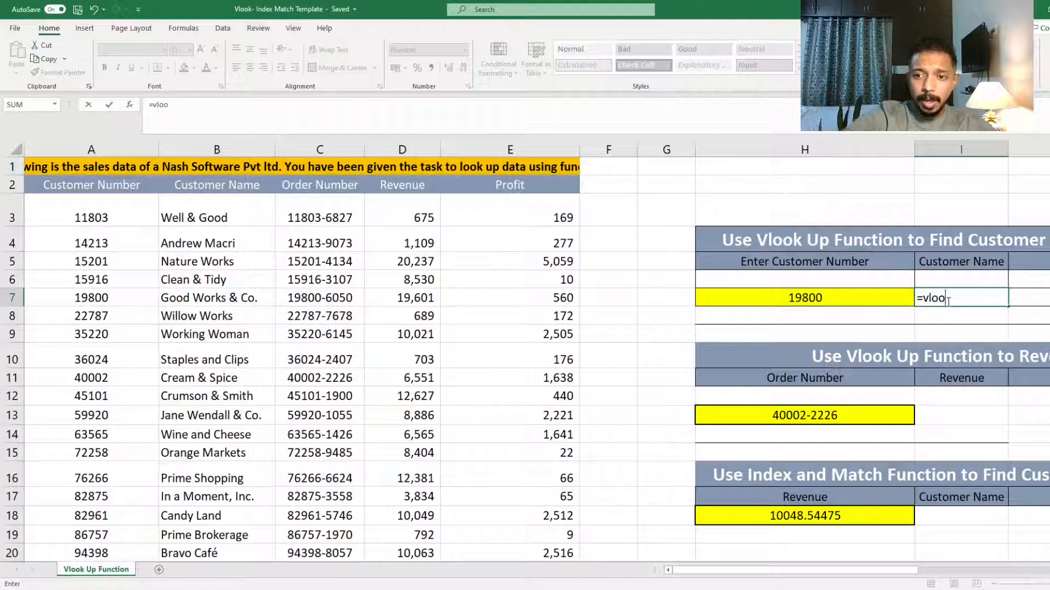
double_click(954, 312)
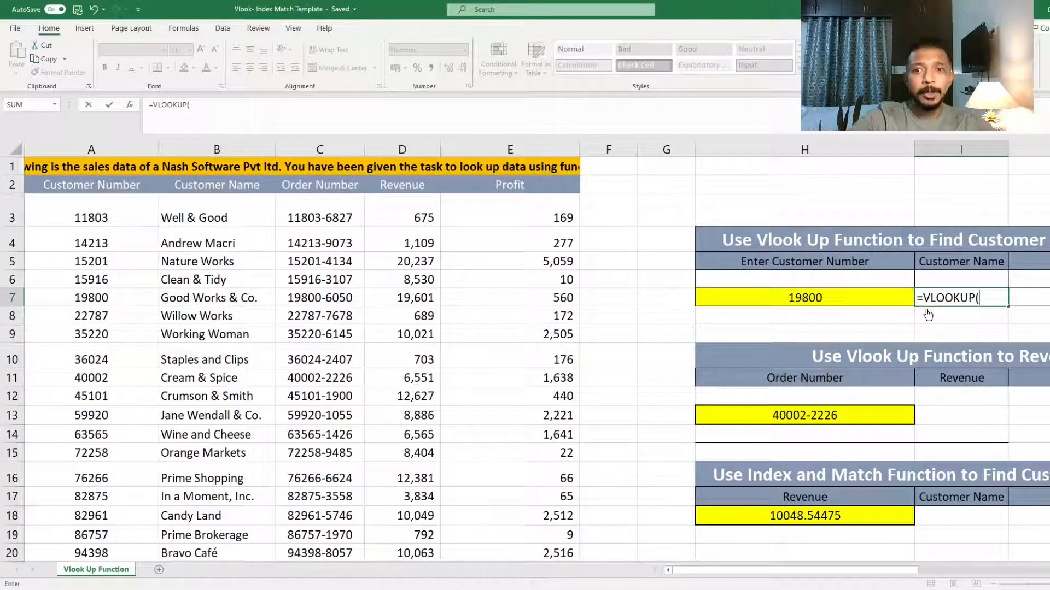
left_click(833, 294)
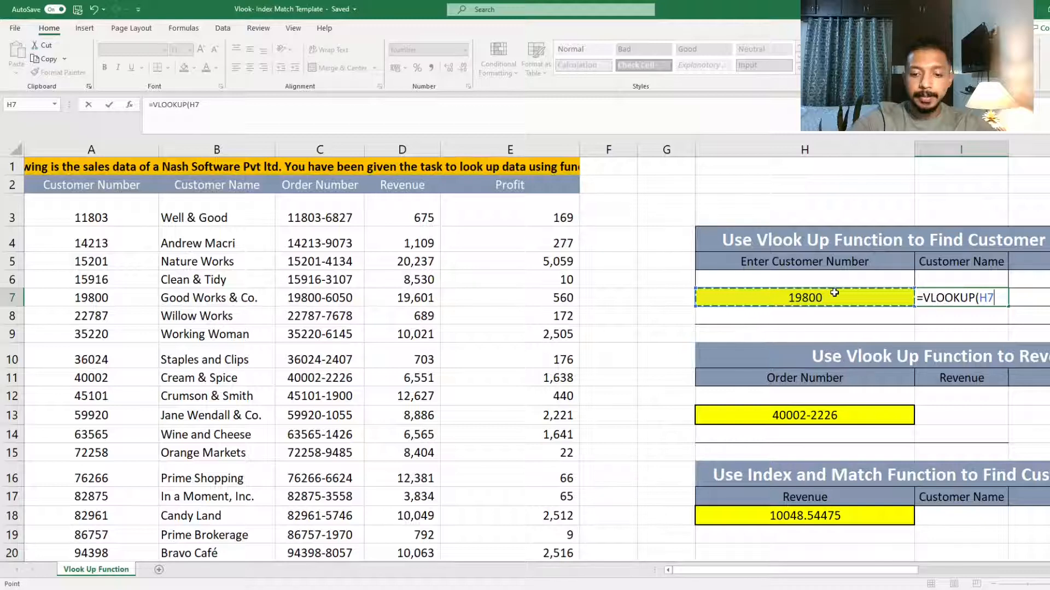
type(",")
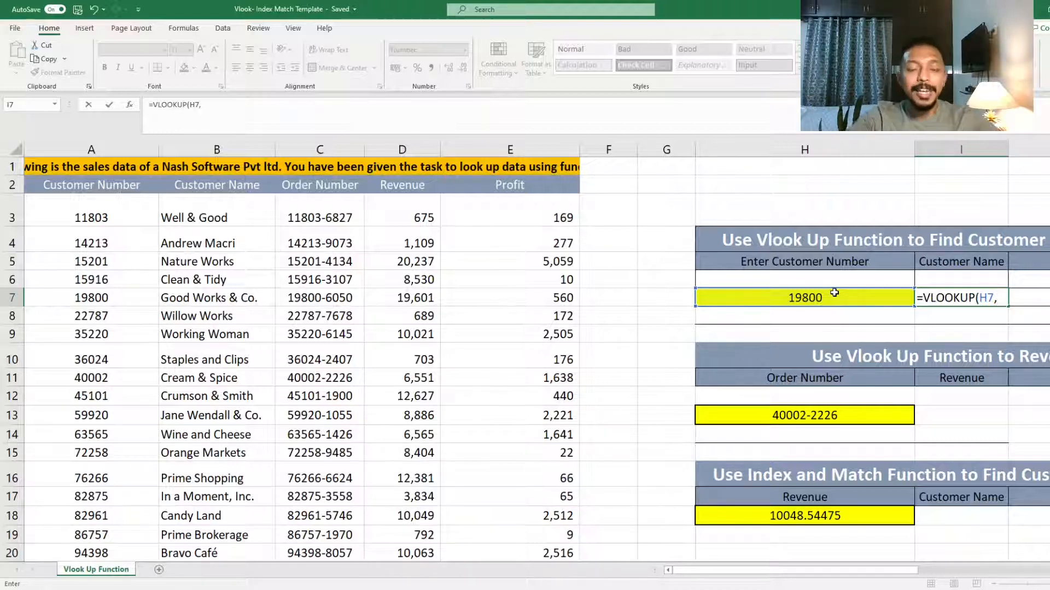
Set the VLOOKUP's table array to A2:B20, covering the Customer Number and Customer Name columns with their headers
key("Left")
key("Left")
key("Left")
key("Left")
key("Left")
key("Left")
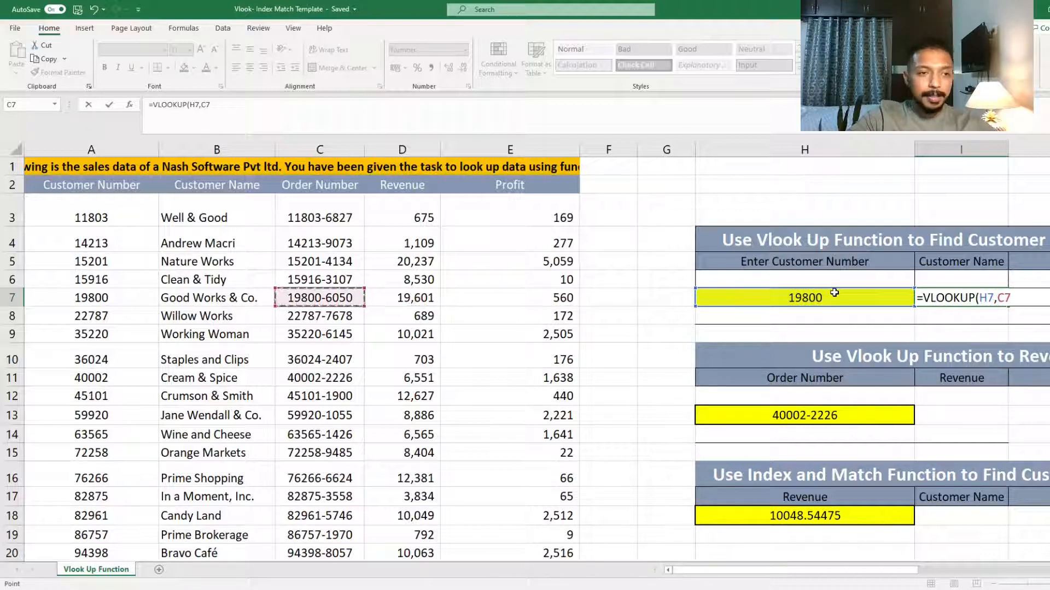
key("Left")
key("Left")
key("Up")
key("Up")
key("Up")
key("Up")
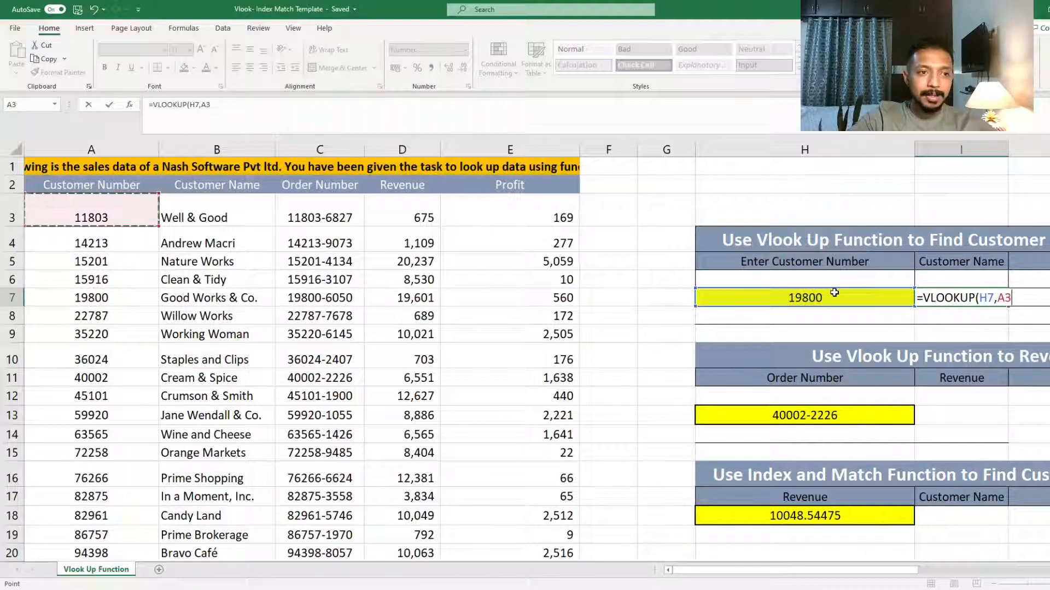
key("Up")
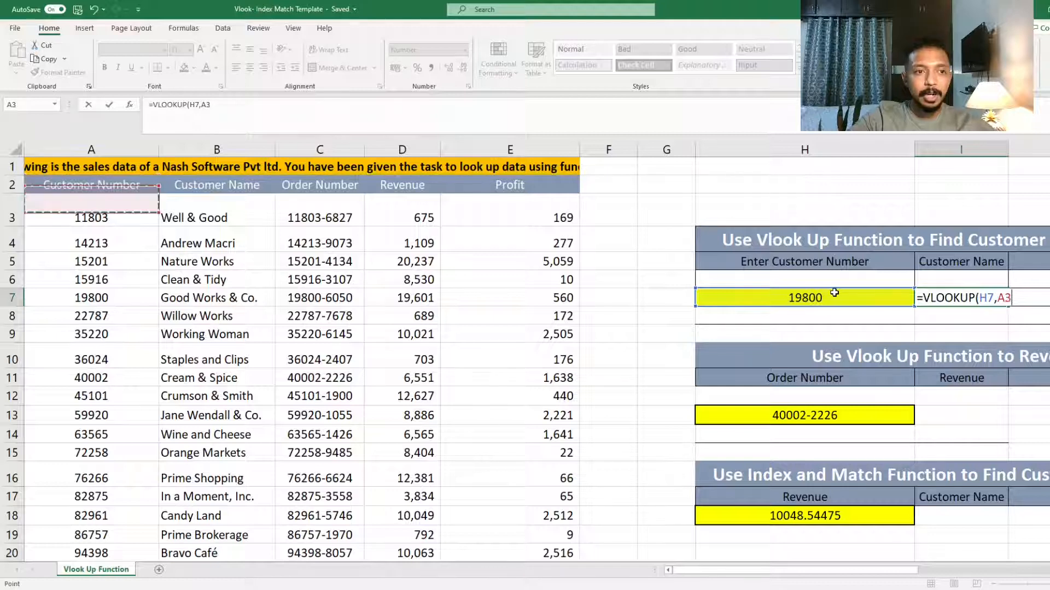
key("shift+Right")
key("shift+Right")
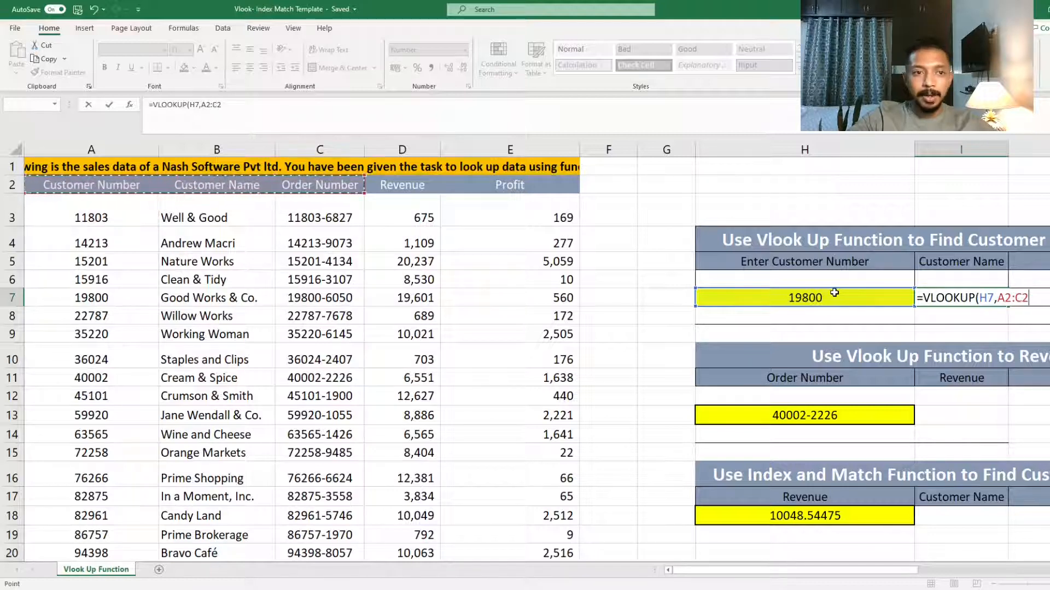
key("shift+Left")
key("ctrl+shift+Down")
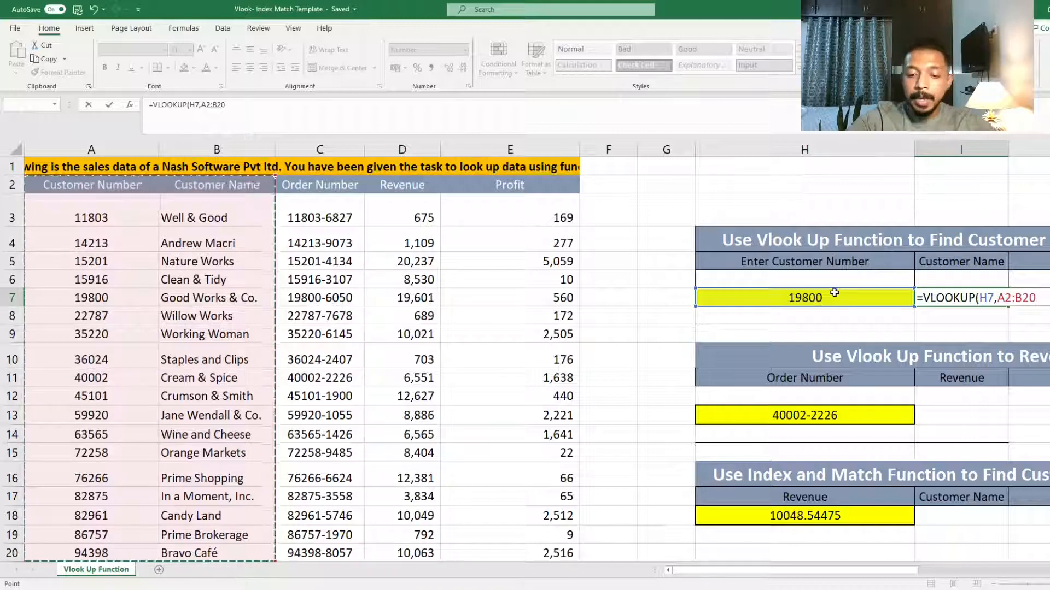
type(",")
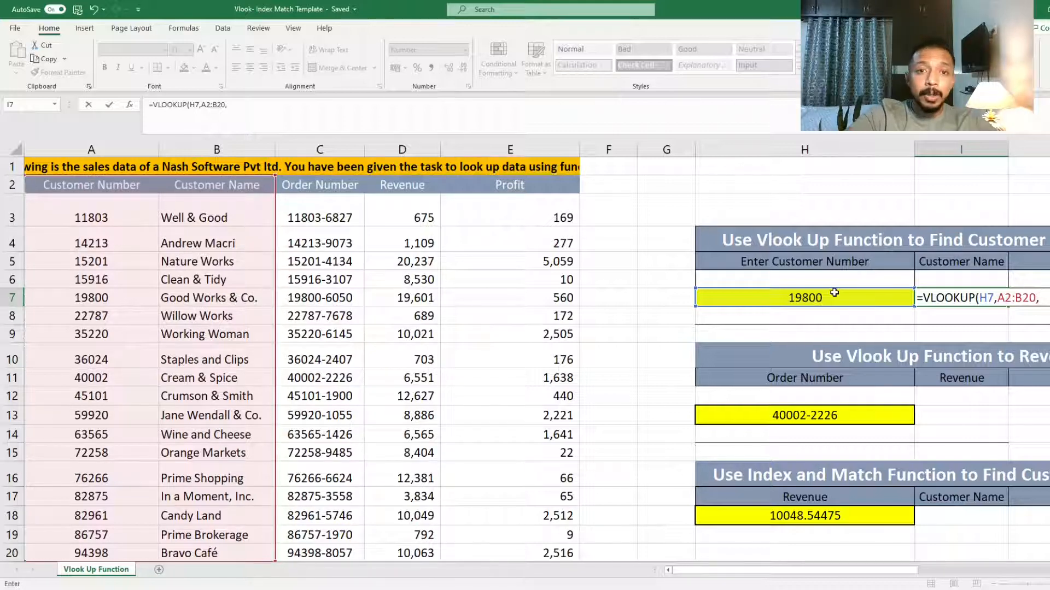
Complete the VLOOKUP in I7 with column index 2 and exact match 0, and check the entered formula
scroll(648, 456, "down", 3)
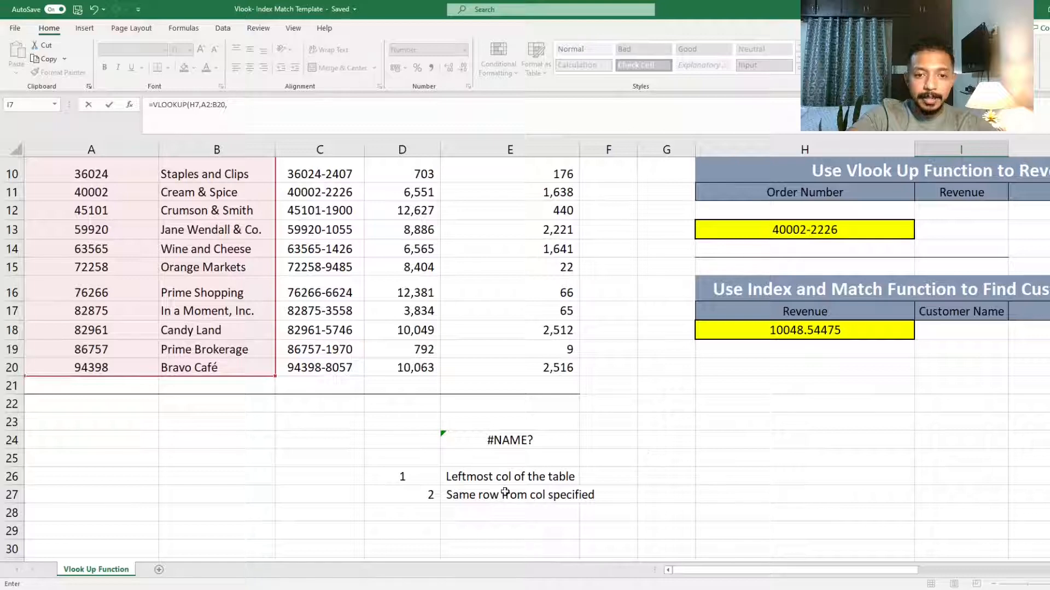
scroll(566, 494, "up", 3)
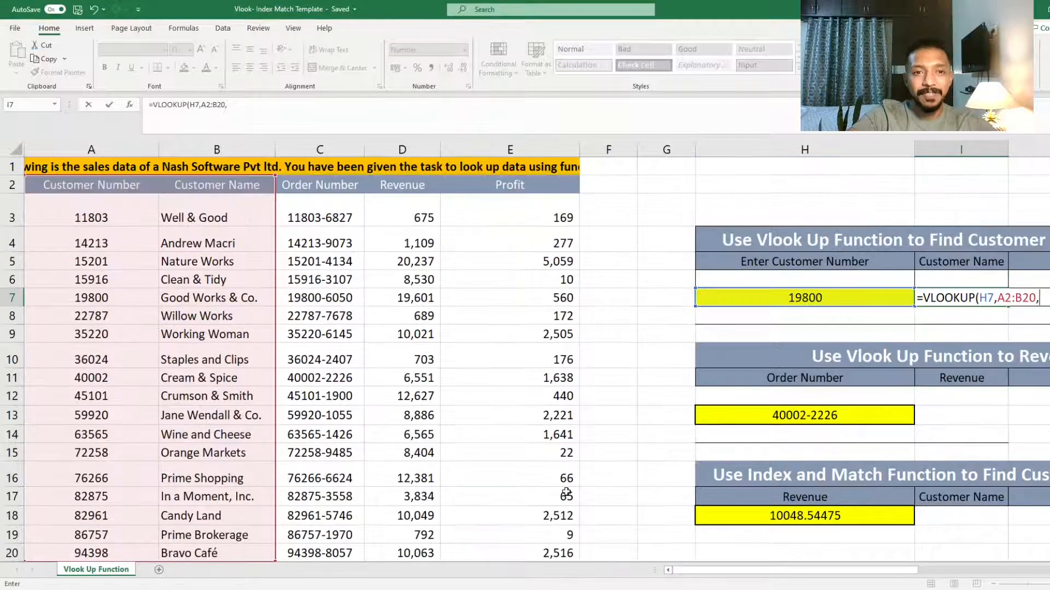
left_click(340, 105)
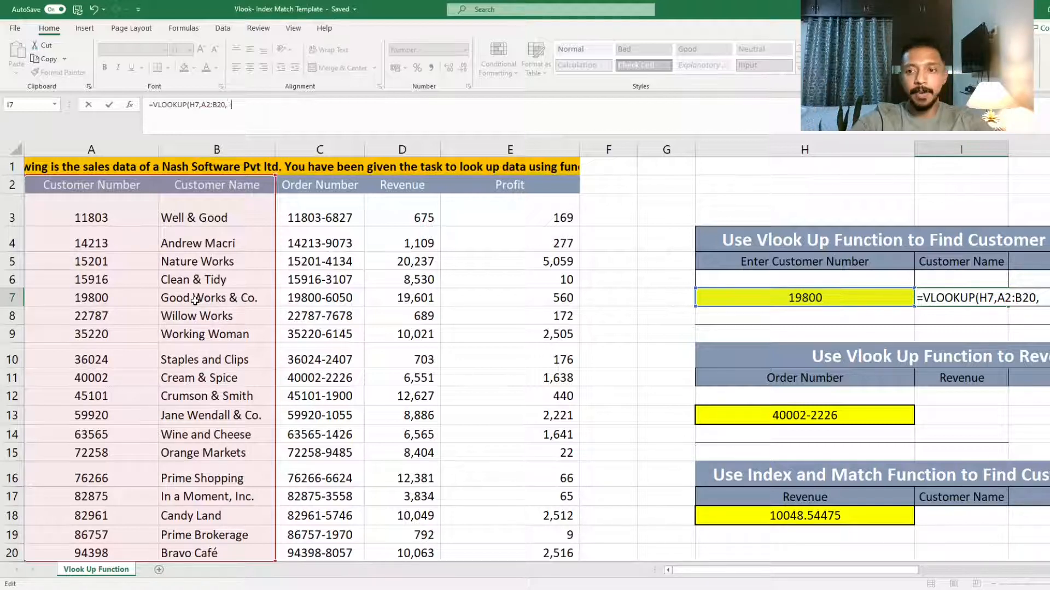
type("2,")
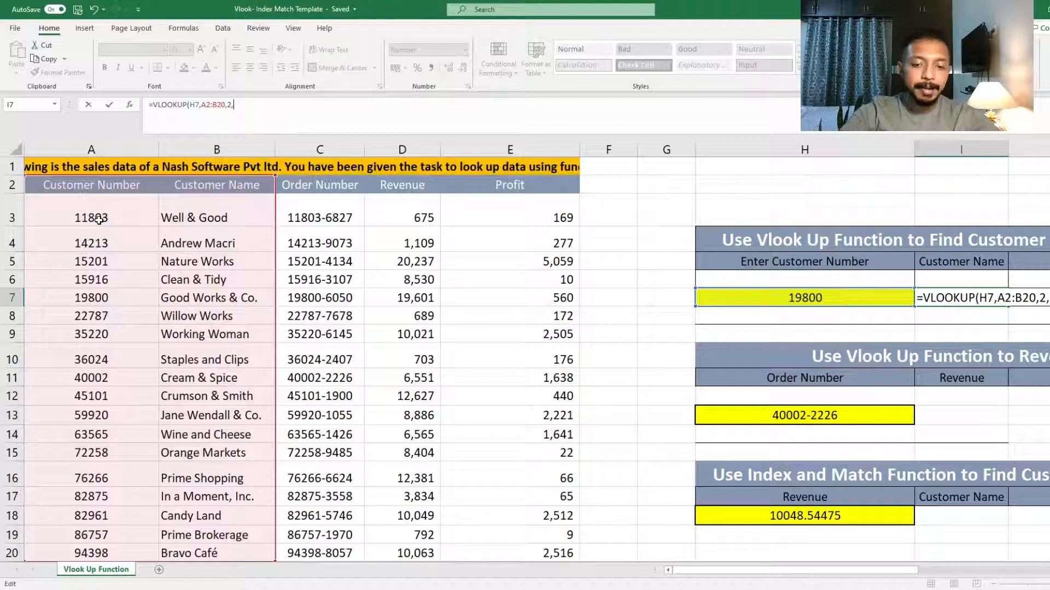
type("0")
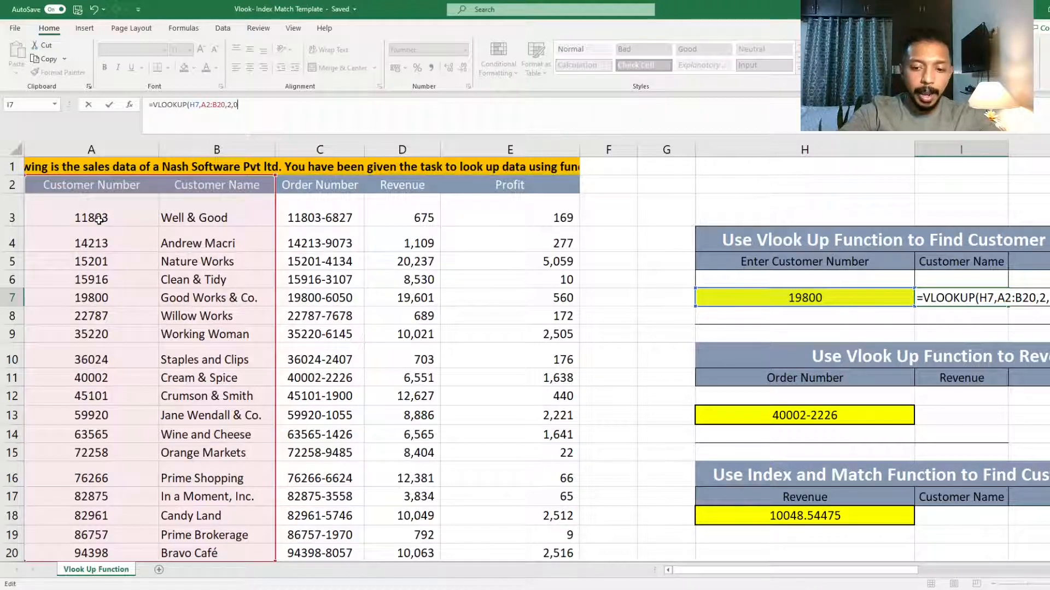
type(")")
key("ctrl+Return")
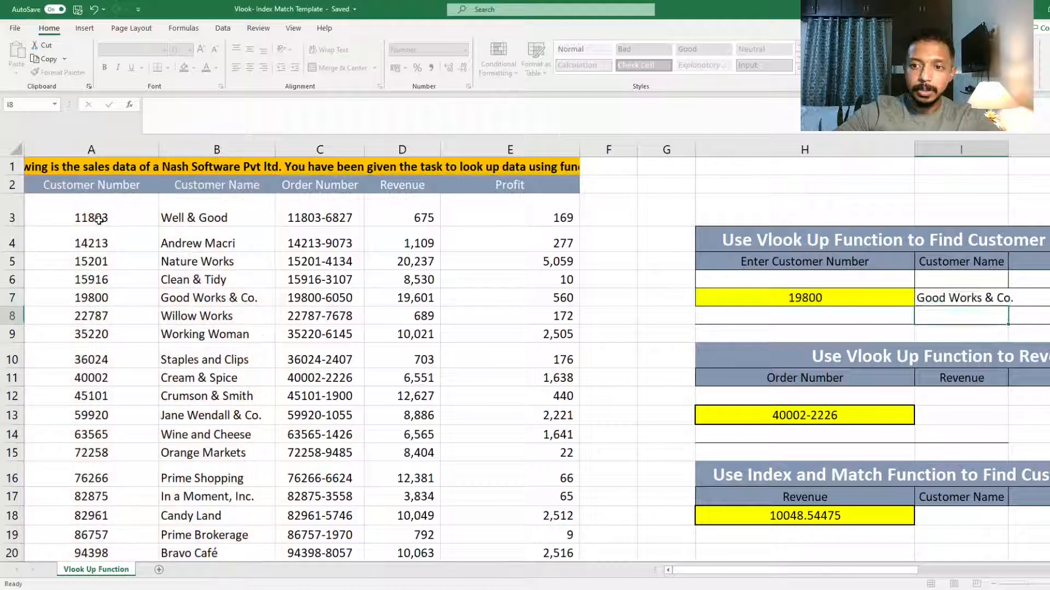
key("F2")
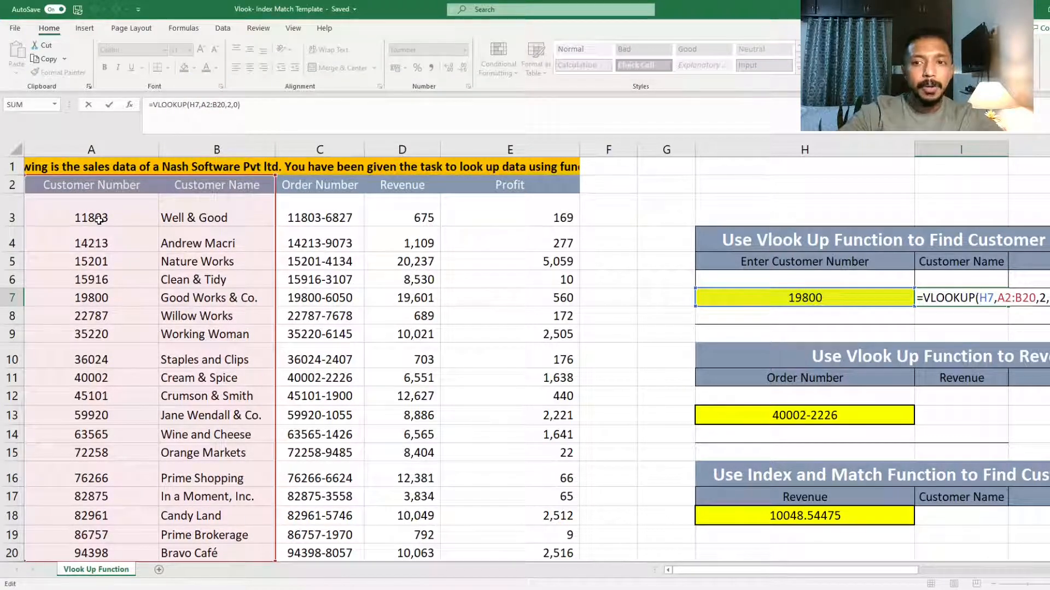
Start a VLOOKUP formula in J7 under Profits with the customer name in I7 as the lookup value
key("Tab")
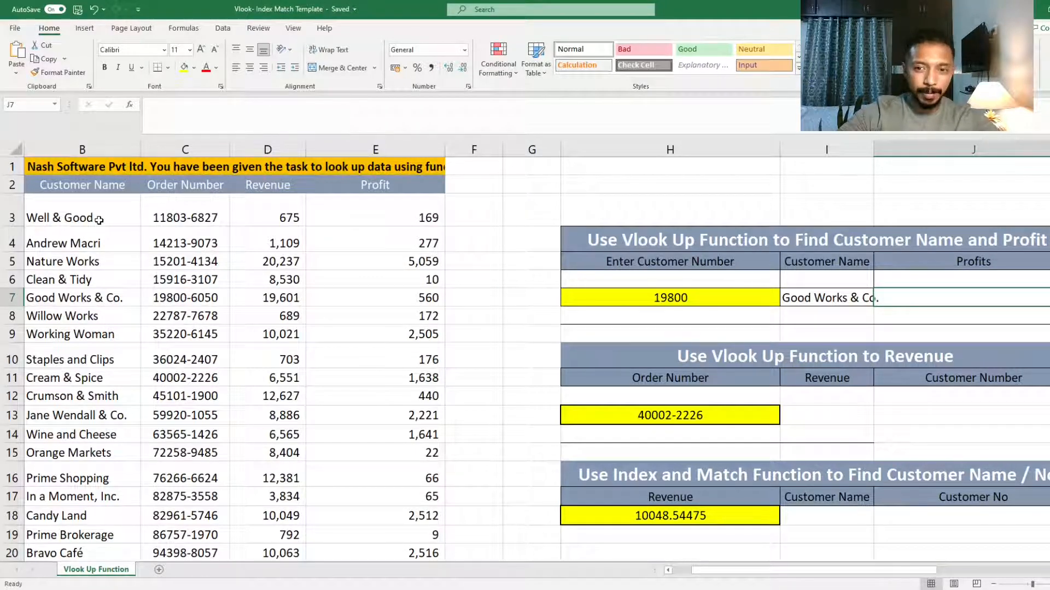
type("=v")
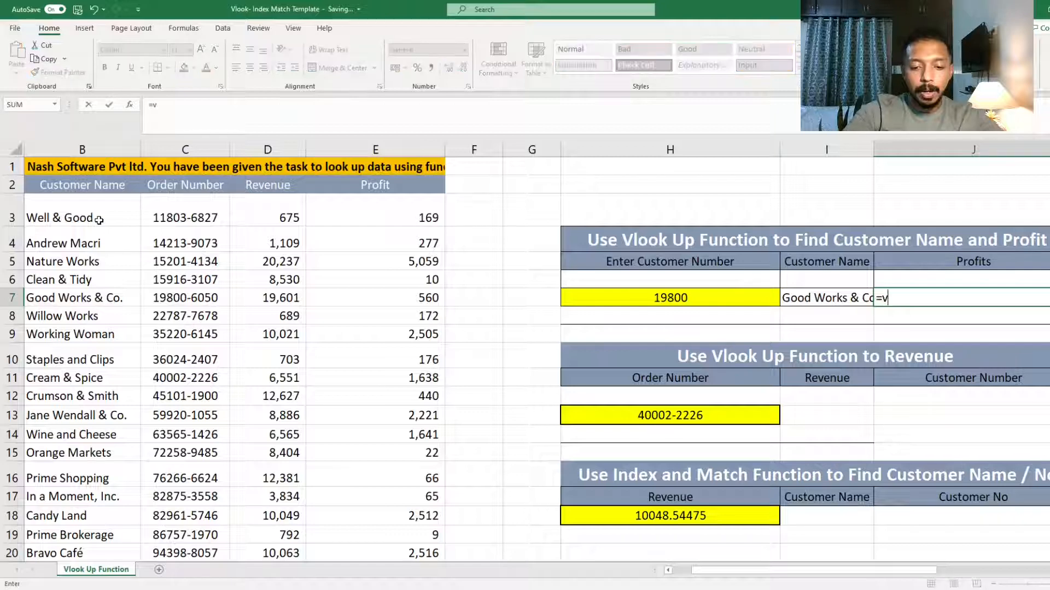
type("look")
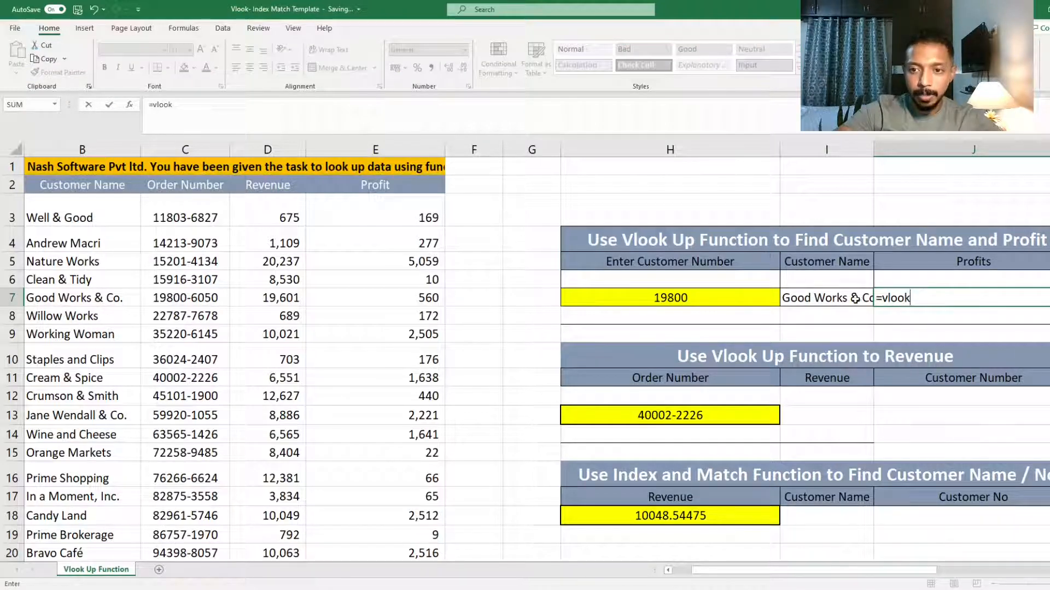
key("Tab")
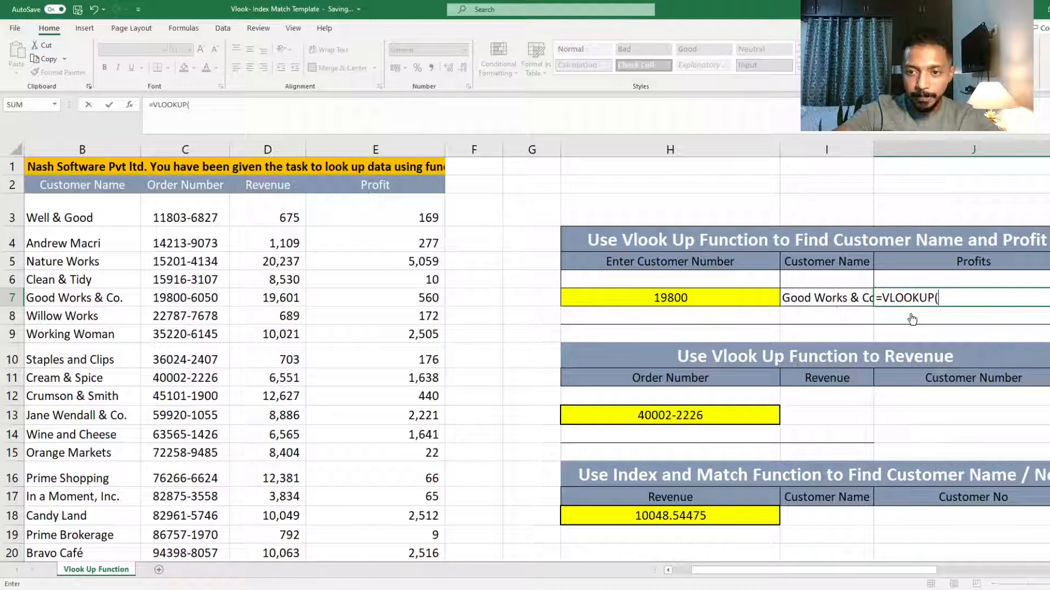
left_click(803, 299)
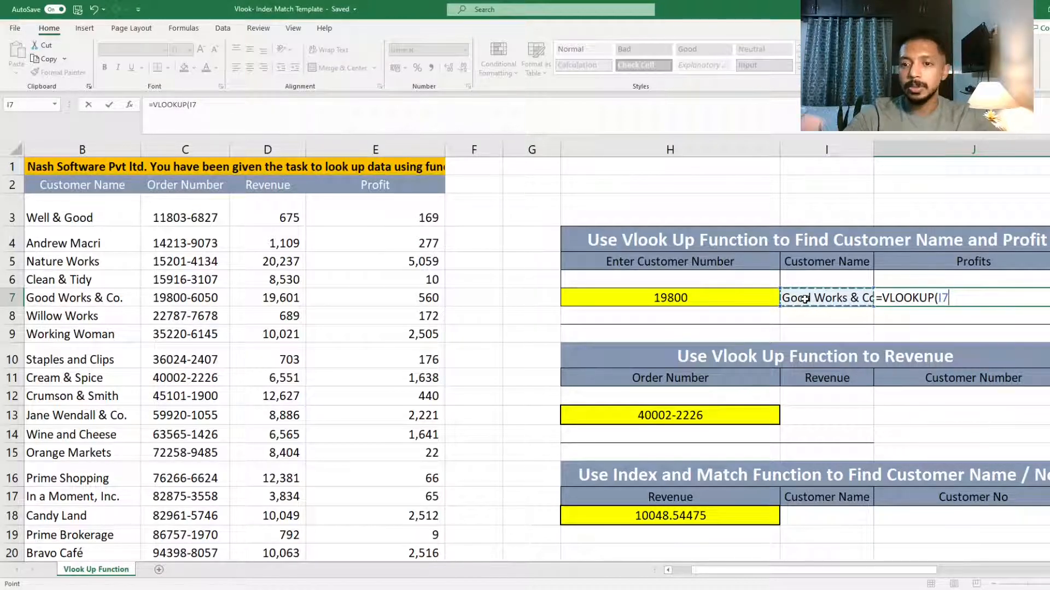
type(",")
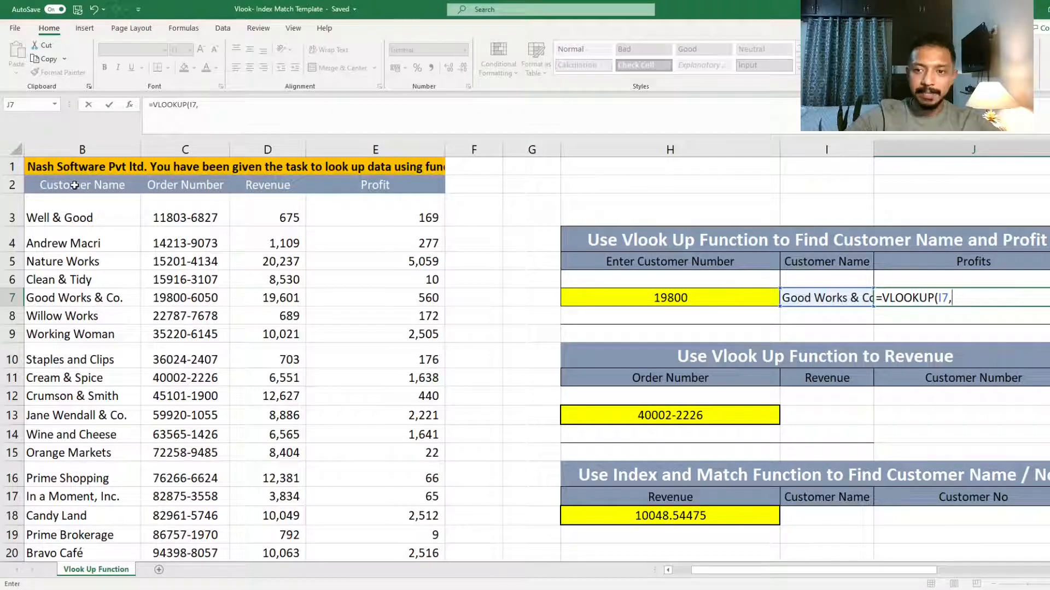
Try the Customer Number column A2:A20 as the table array of the VLOOKUP in J7
key("Left")
key("Left")
key("Left")
key("Left")
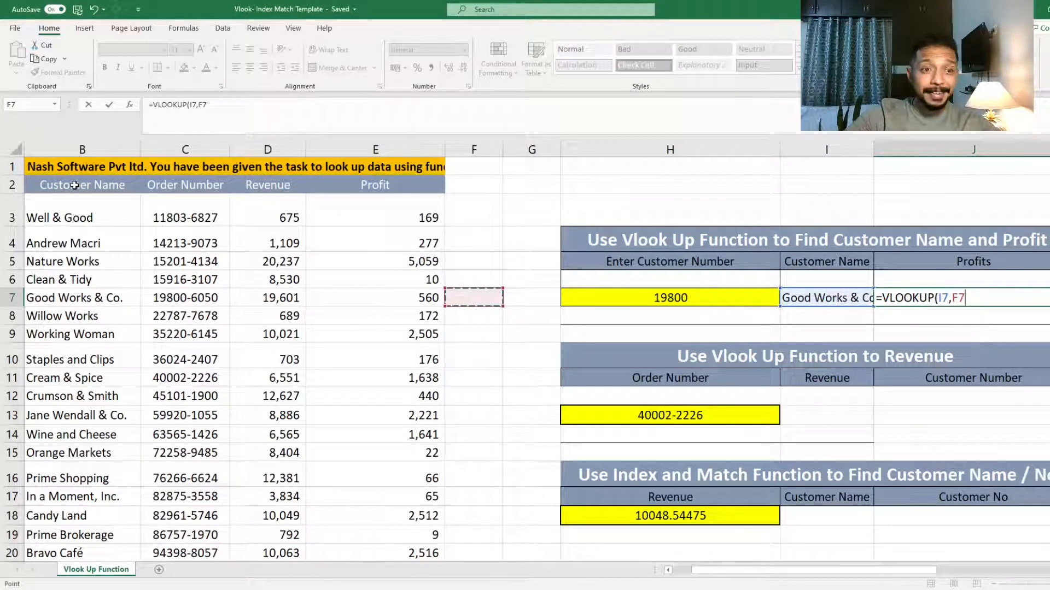
key("Left")
key("Left")
key("Left")
key("Left")
key("Left")
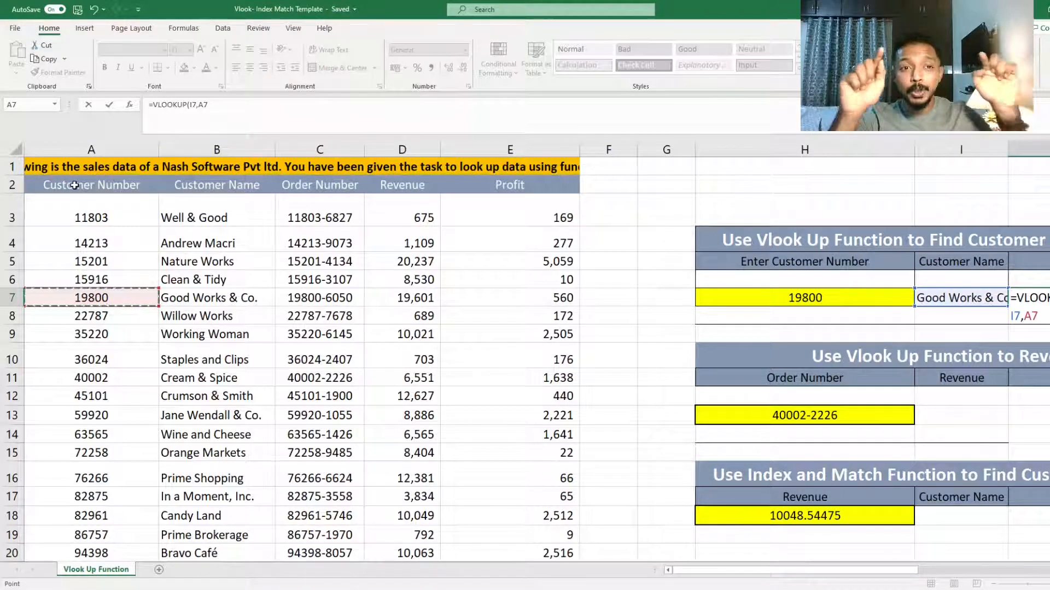
key("Up")
key("Up")
key("Up")
key("Up")
key("Up")
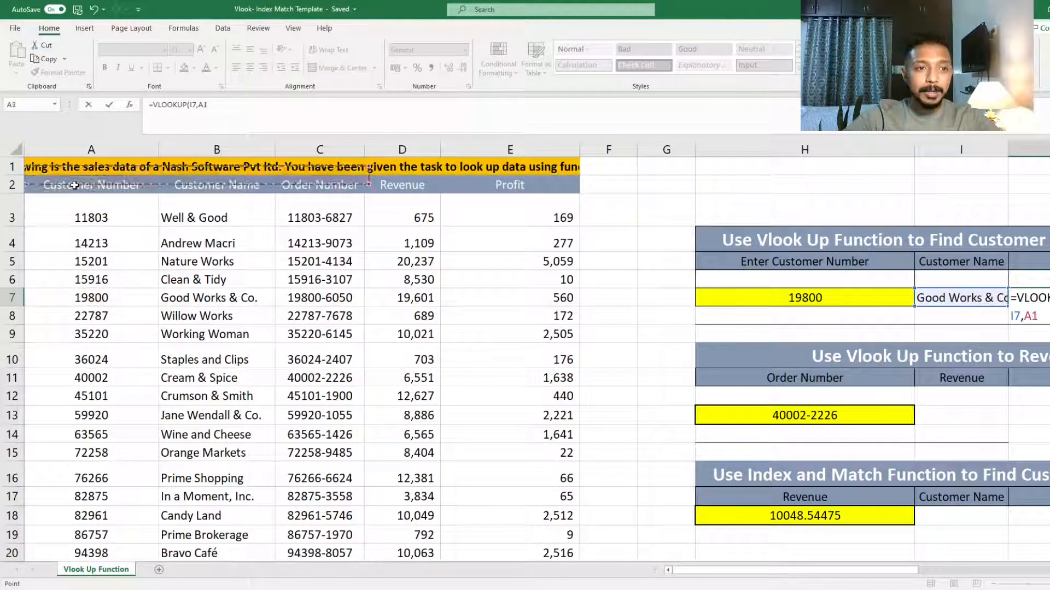
key("shift+Down")
key("shift+Down")
key("shift+Down")
key("shift+Down")
key("shift+Down")
key("shift+Down")
key("shift+Down")
key("shift+Down")
key("shift+Down")
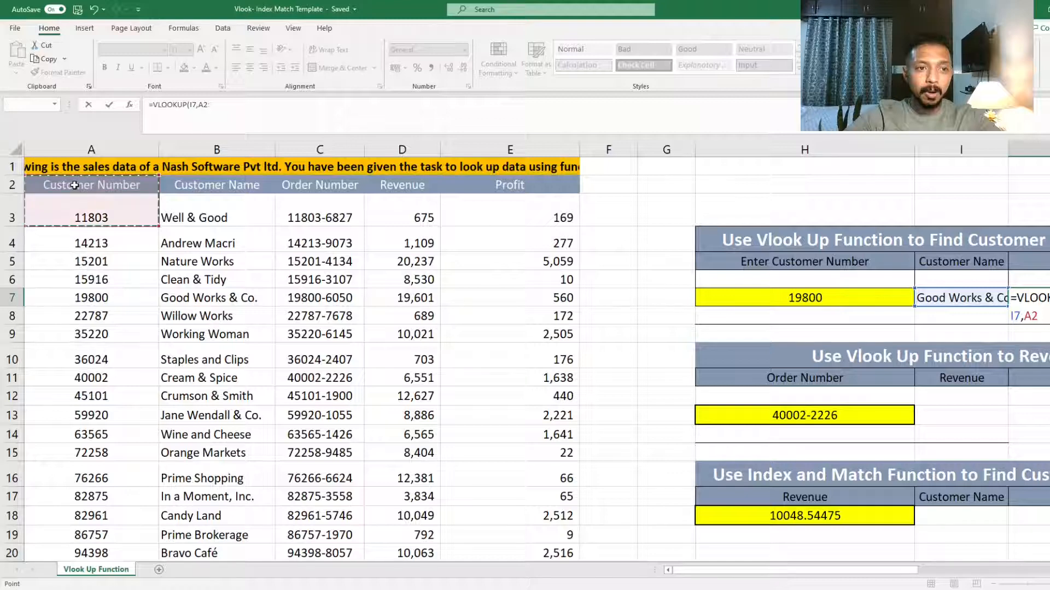
key("shift+Down")
key("shift+Down")
key("shift+Down")
key("shift+Down")
key("shift+Down")
key("shift+Down")
key("shift+Down")
key("shift+Down")
key("shift+Down")
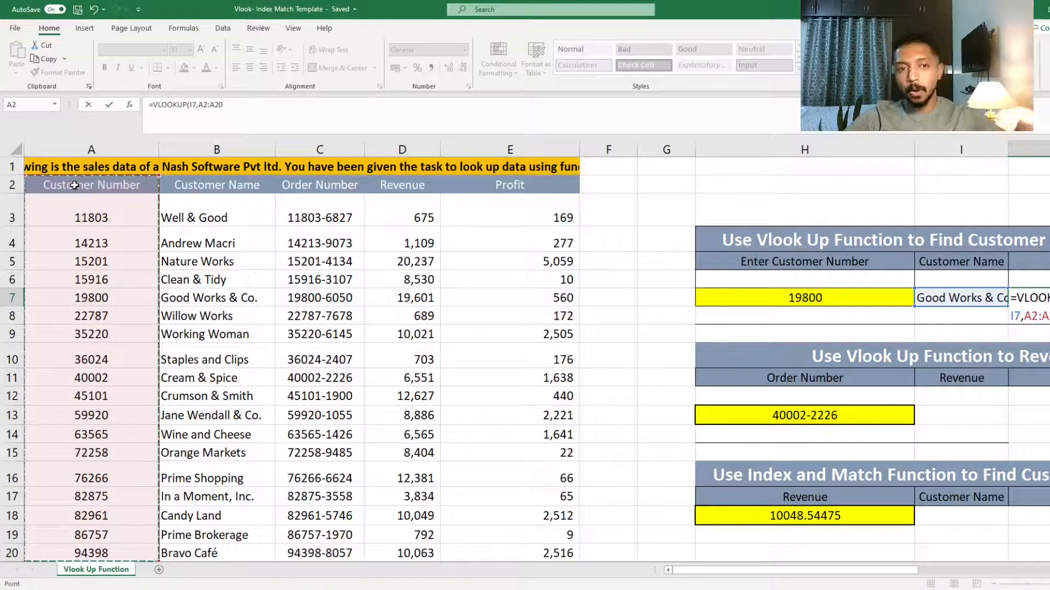
Set the table array of the VLOOKUP in J7 to B2:E20, from the Customer Name header through the Profit column
key("Right")
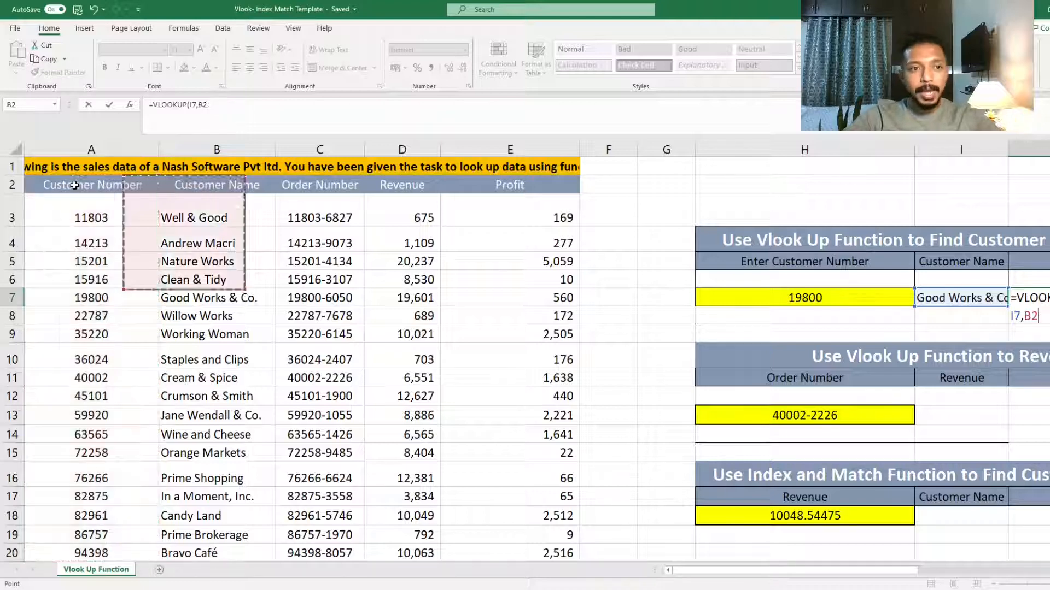
key("shift+Down")
key("shift+Down")
key("shift+Down")
key("shift+Down")
key("shift+Down")
key("shift+Down")
key("shift+Down")
key("shift+Down")
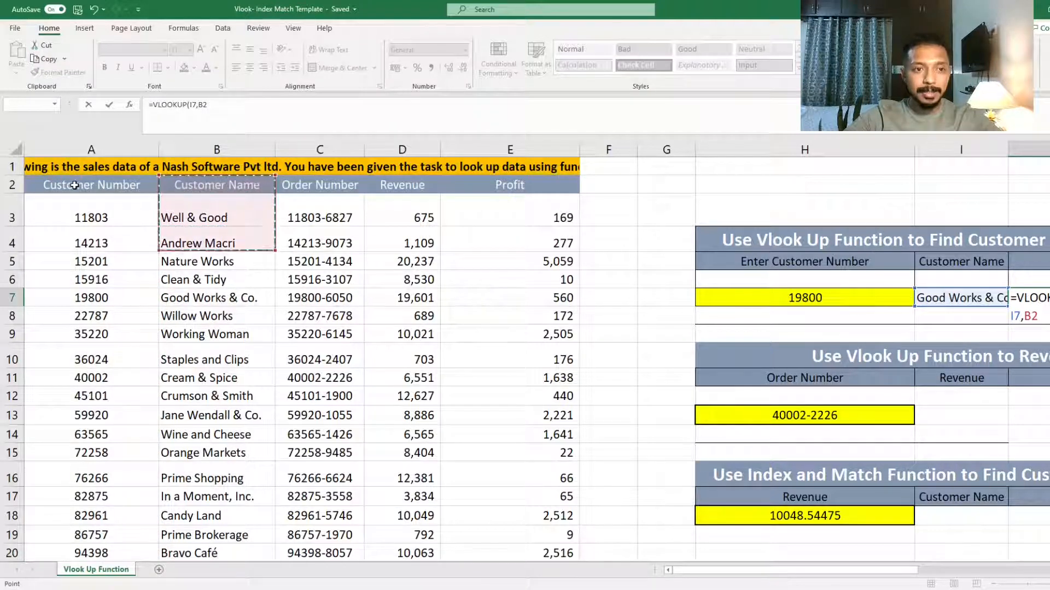
key("shift+Down")
key("shift+Down")
key("shift+Down")
key("shift+Down")
key("shift+Down")
key("shift+Down")
key("shift+Down")
key("shift+Down")
key("shift+Down")
key("shift+Down")
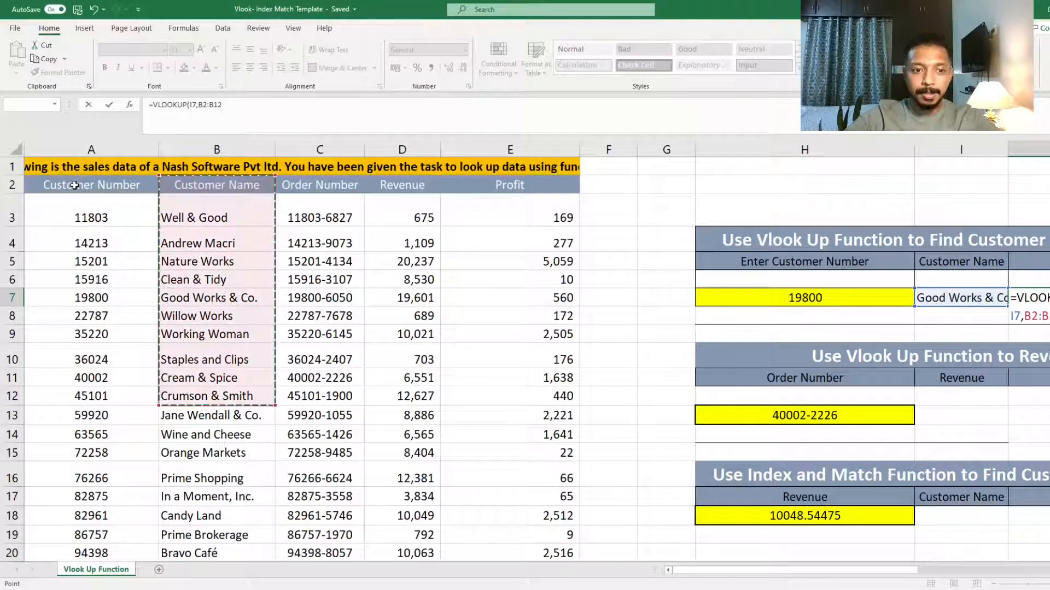
key("shift+Down")
key("shift+Down")
key("shift+Down")
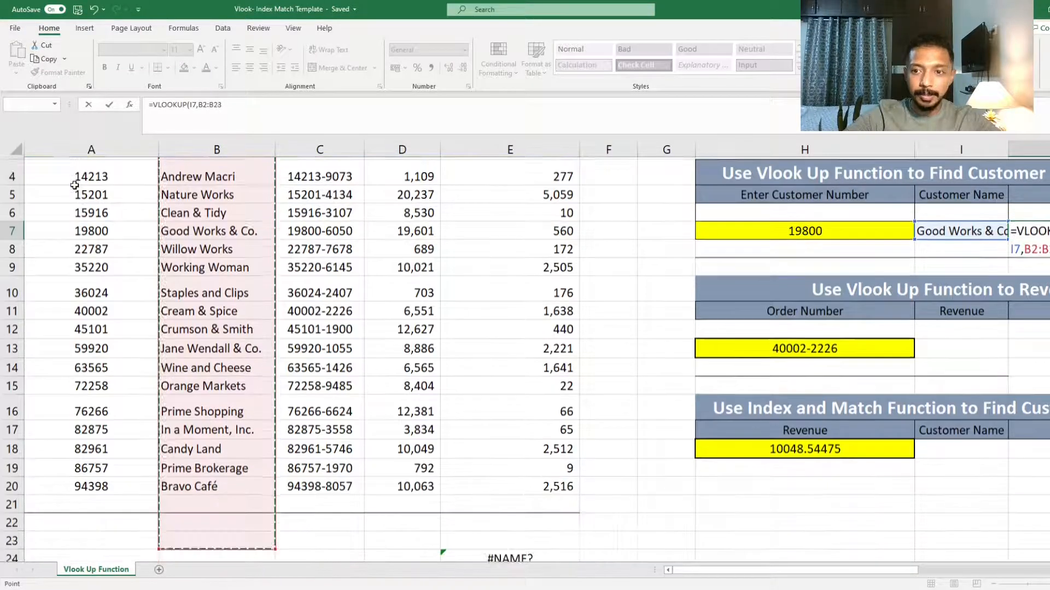
key("shift+Up")
key("shift+Up")
key("shift+Up")
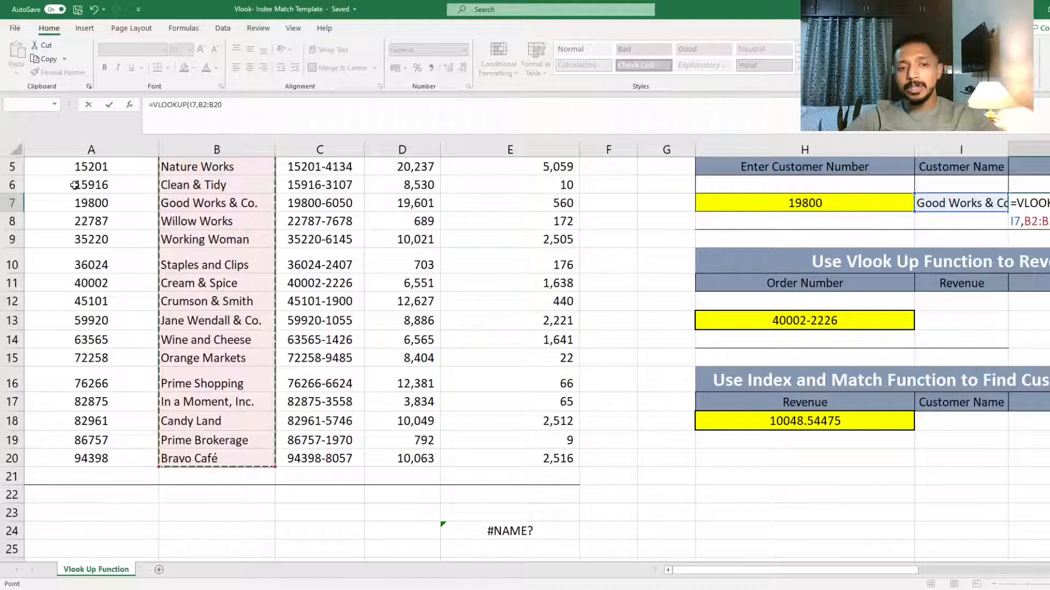
key("shift+Right")
key("shift+Right")
key("shift+Right")
key("shift+Right")
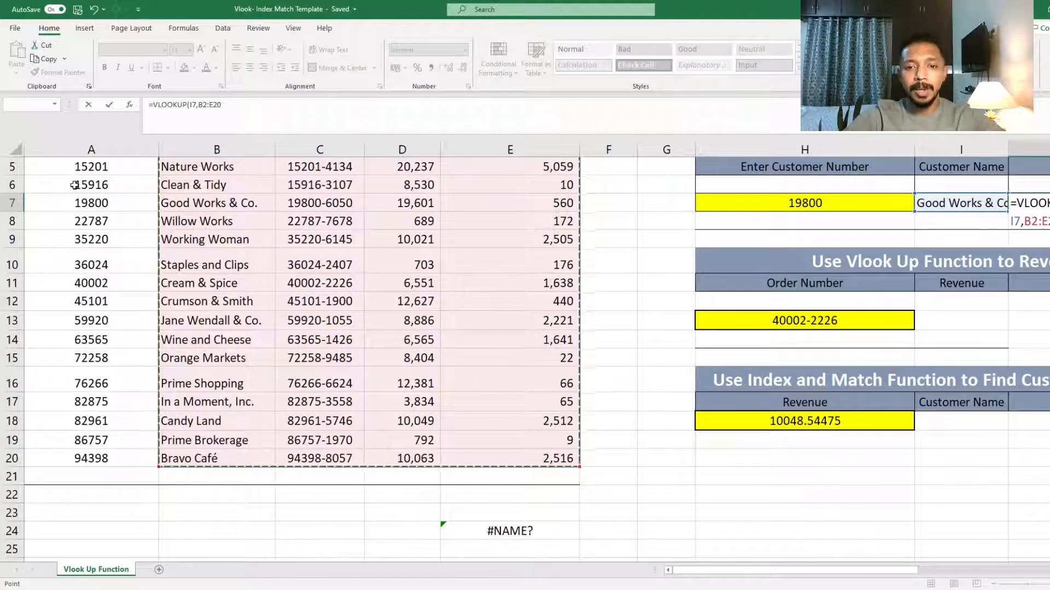
scroll(89, 191, "up", 2)
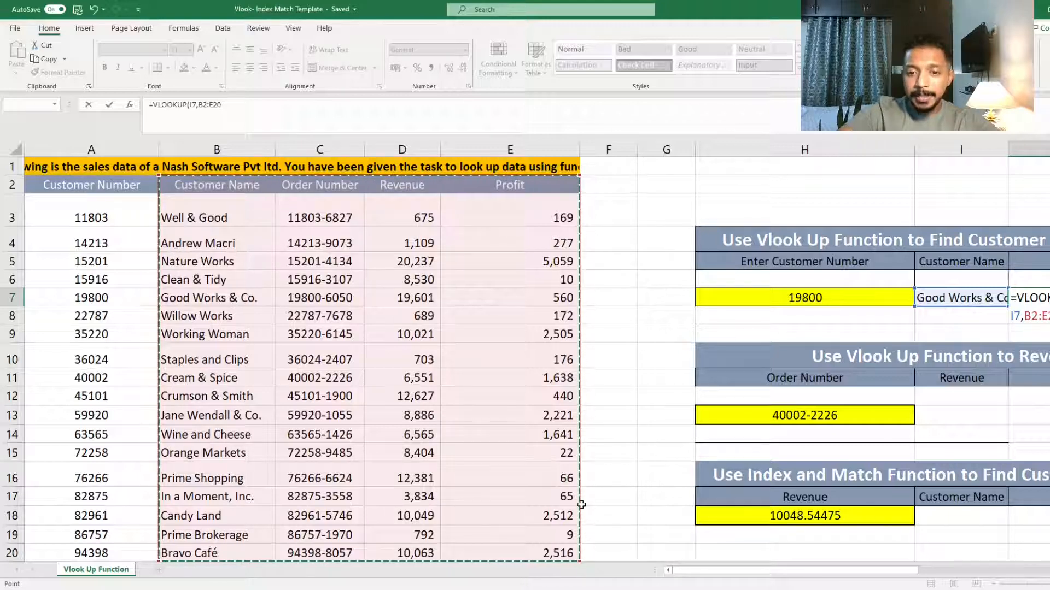
mouse_move(703, 569)
left_mouse_down()
mouse_move(716, 566)
mouse_move(693, 573)
left_mouse_up()
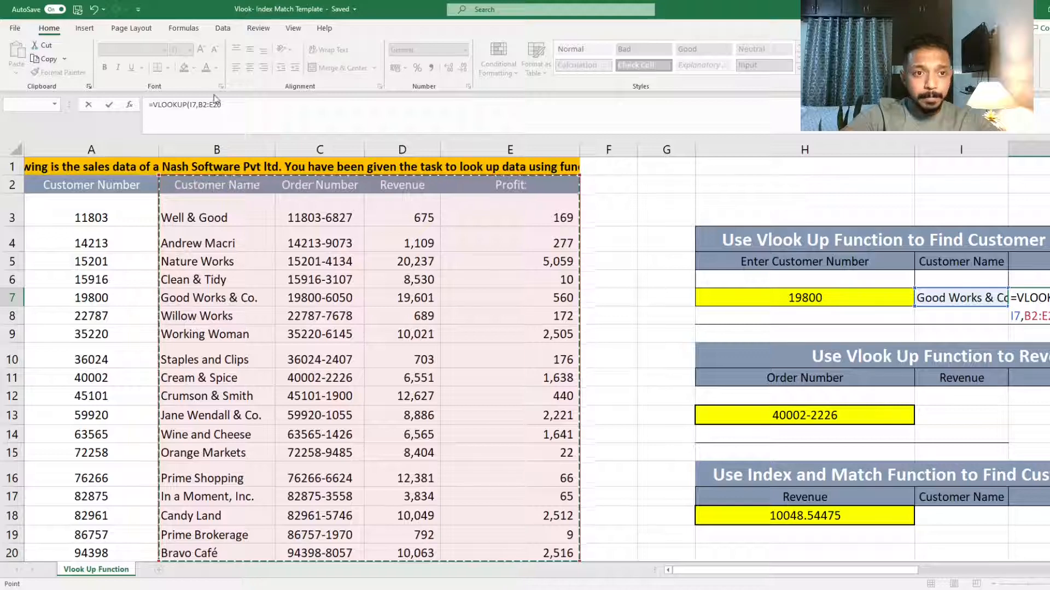
Complete the VLOOKUP in J7 with column index 4 and exact match 0, and check the entered formula
left_click(234, 104)
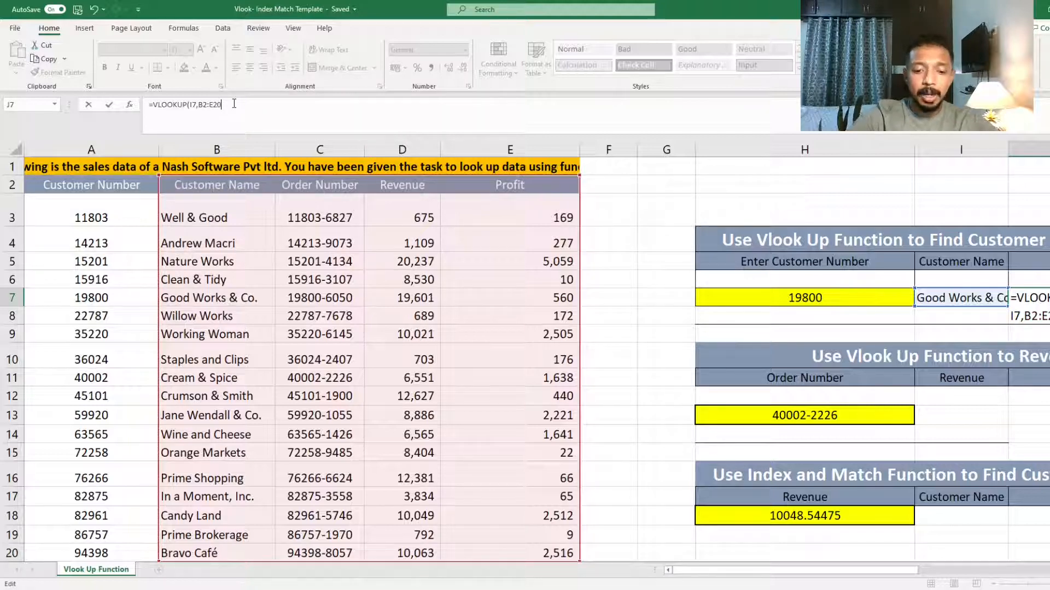
type(",")
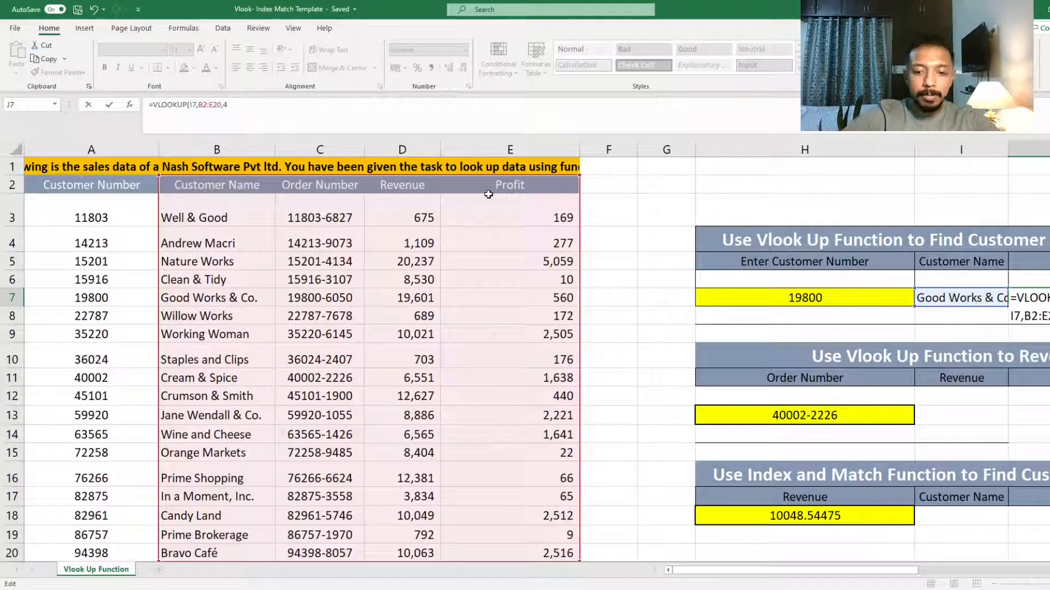
type("4,0")
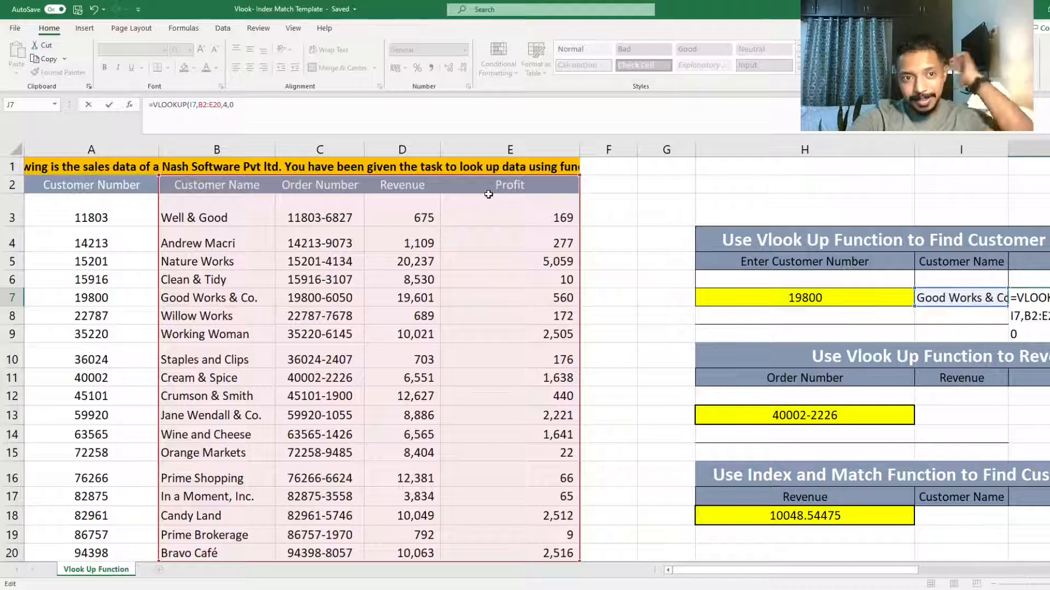
type(")")
key("ctrl+Return")
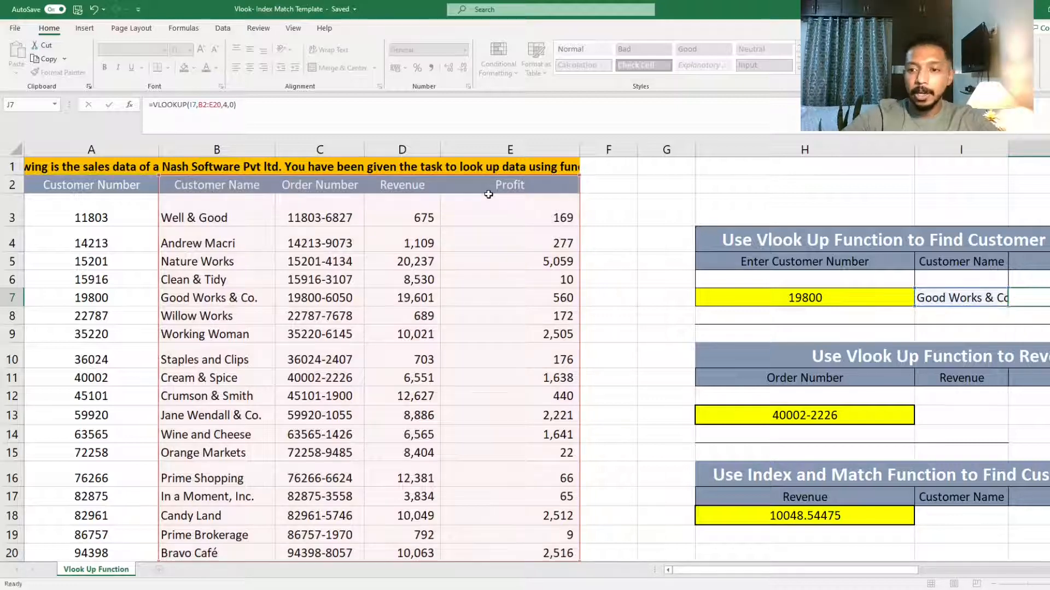
key("F2")
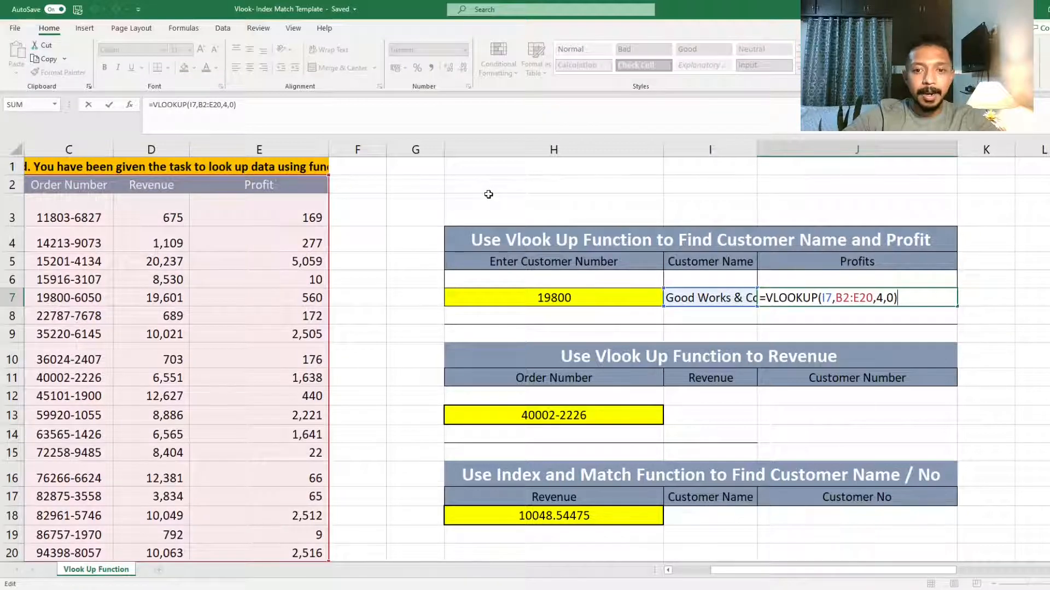
key("Escape")
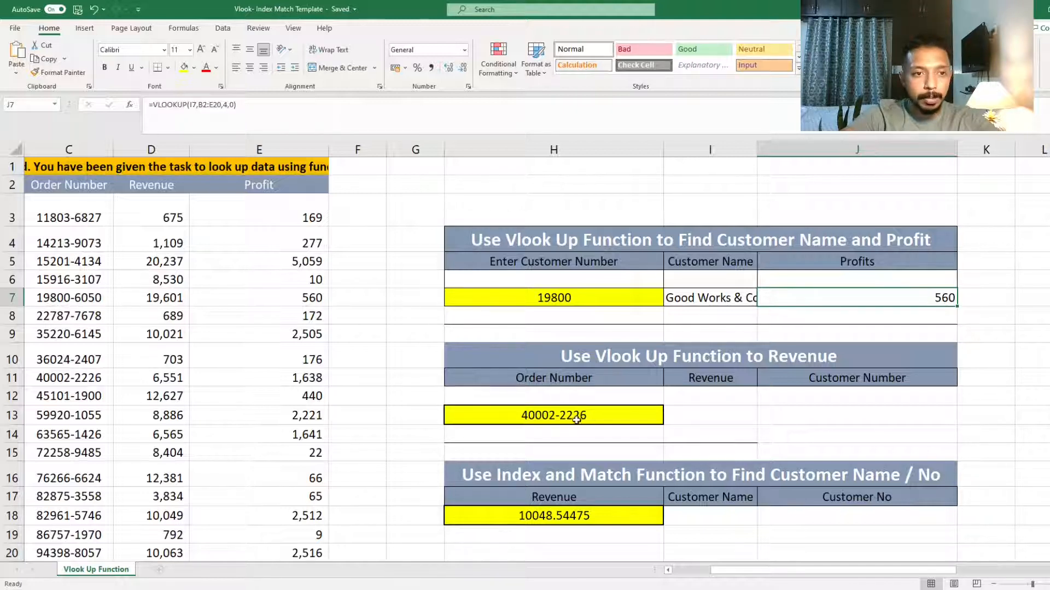
Select the empty Revenue cell I13 beside the given order number
left_click(742, 411)
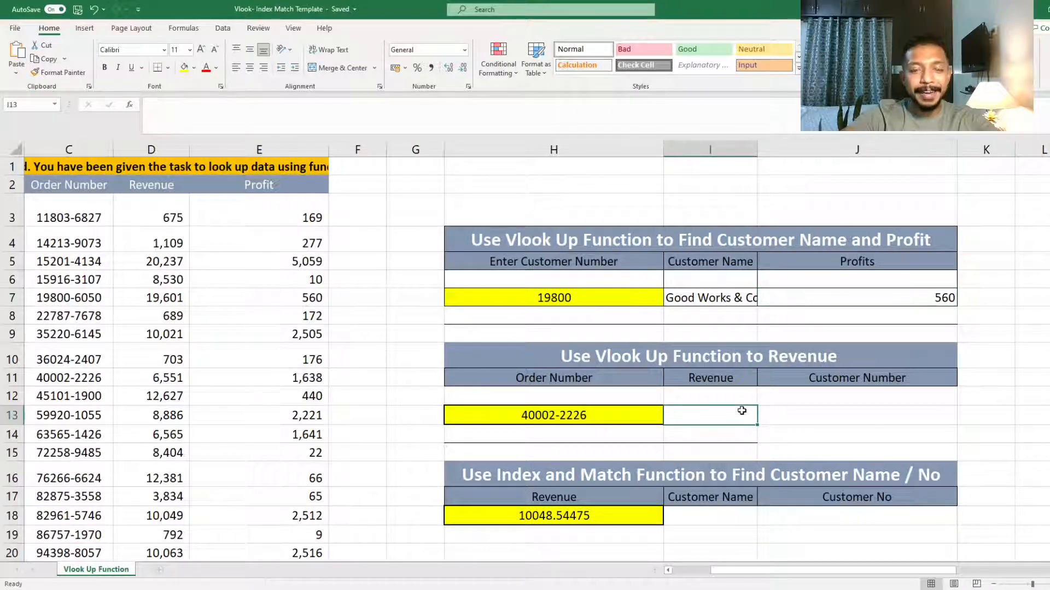